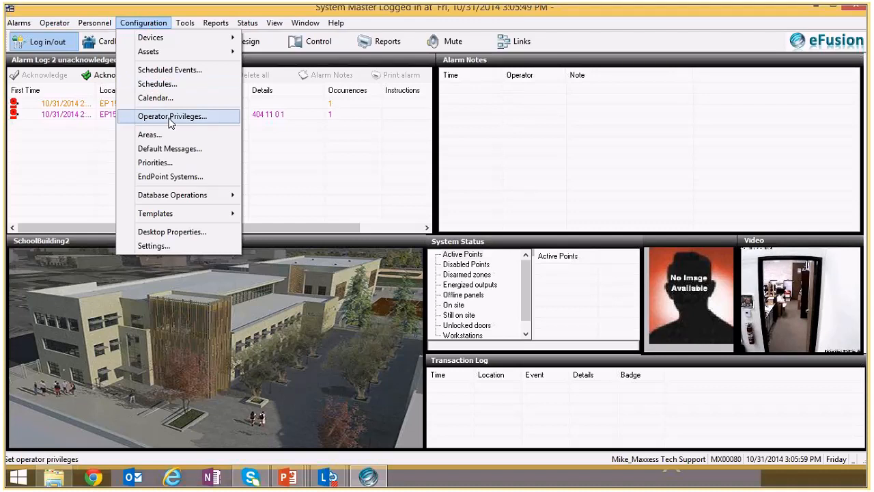
- Open the operator privileges configuration, authorizing access with the account password
left_click(171, 121)
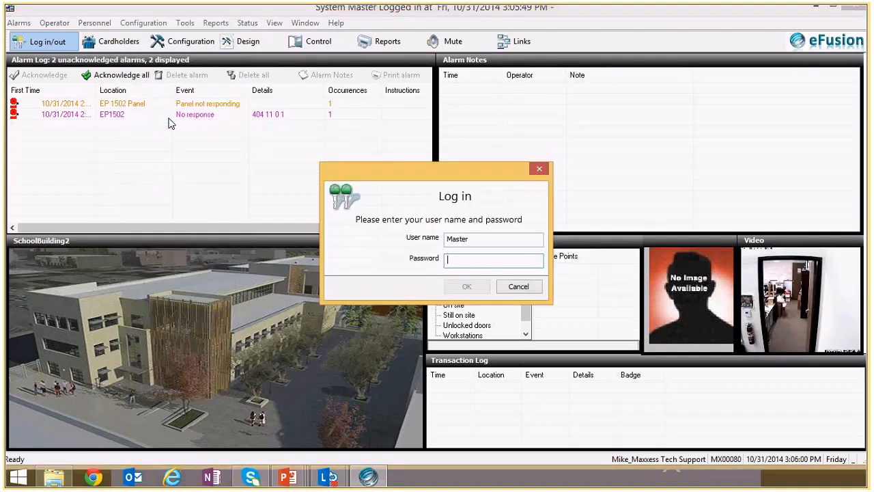
type("master")
key("Return")
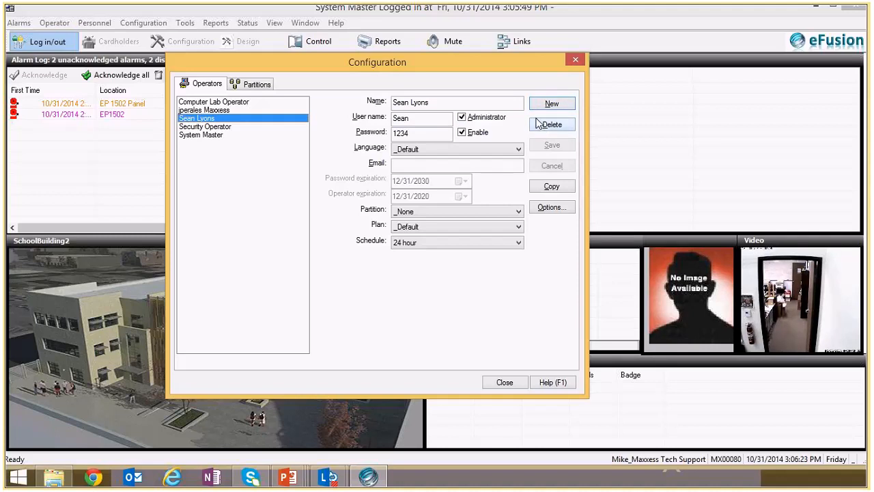
- Create a new partition named Computer Lab Security
left_click(251, 84)
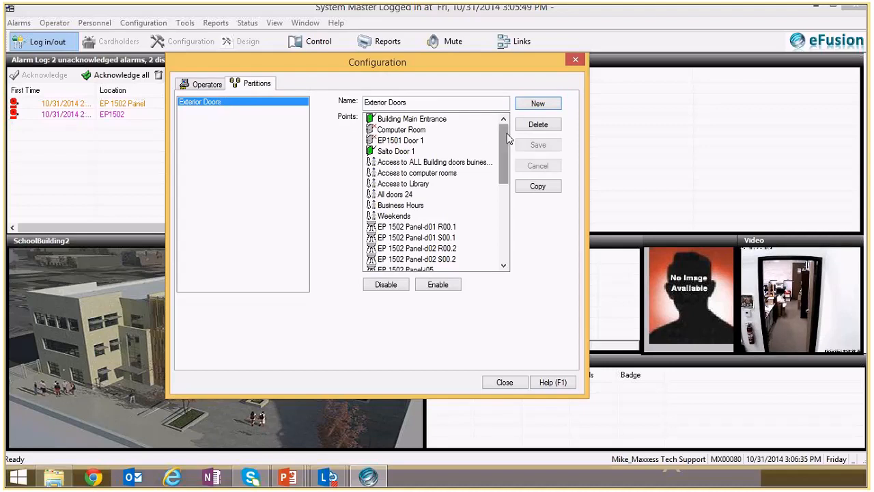
mouse_move(508, 138)
left_mouse_down()
mouse_move(502, 224)
mouse_move(516, 142)
left_mouse_up()
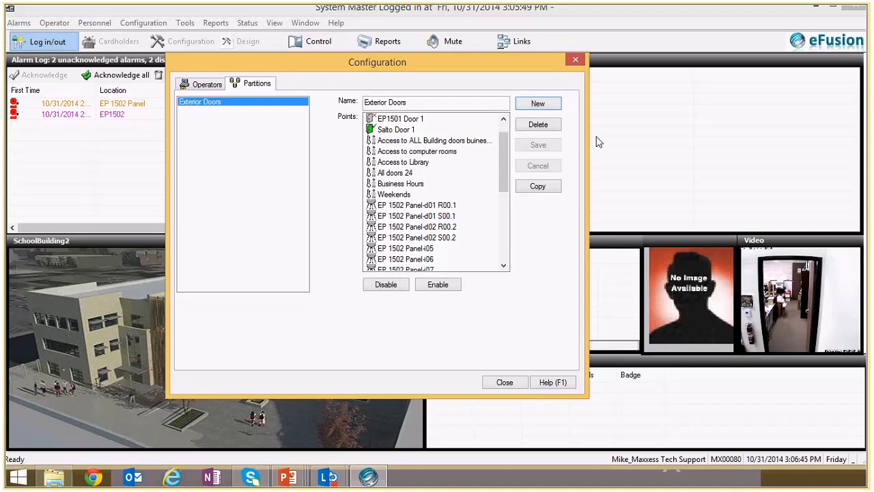
left_click(538, 104)
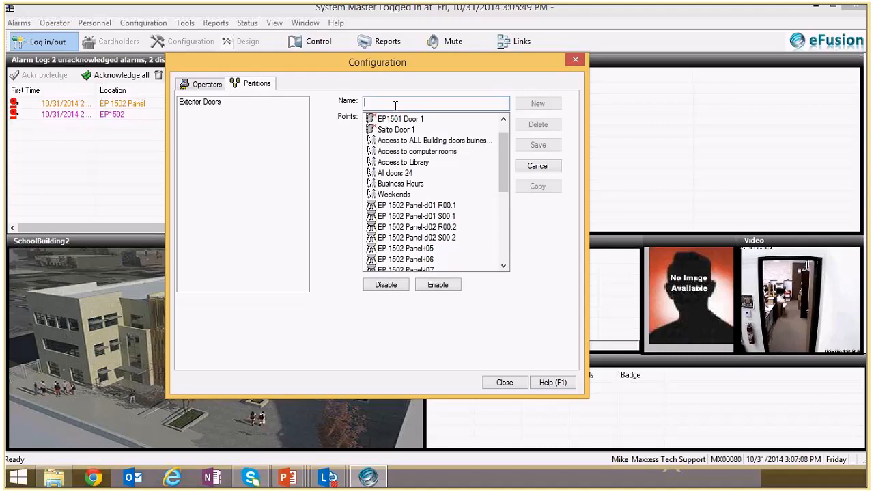
type("Computer Lab Security")
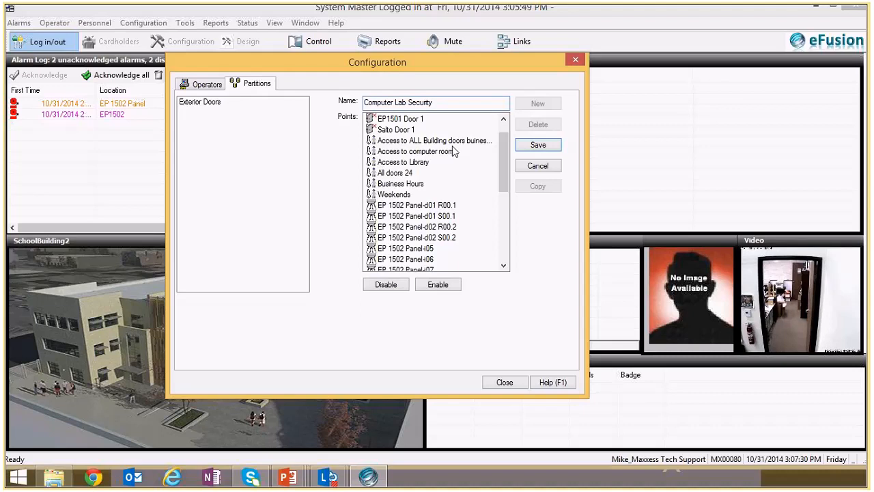
- Examine the points available to the new partition, from doors and access levels through panel inputs and outputs to panels and the Inovonics receiver
scroll(500, 159, "down", 2)
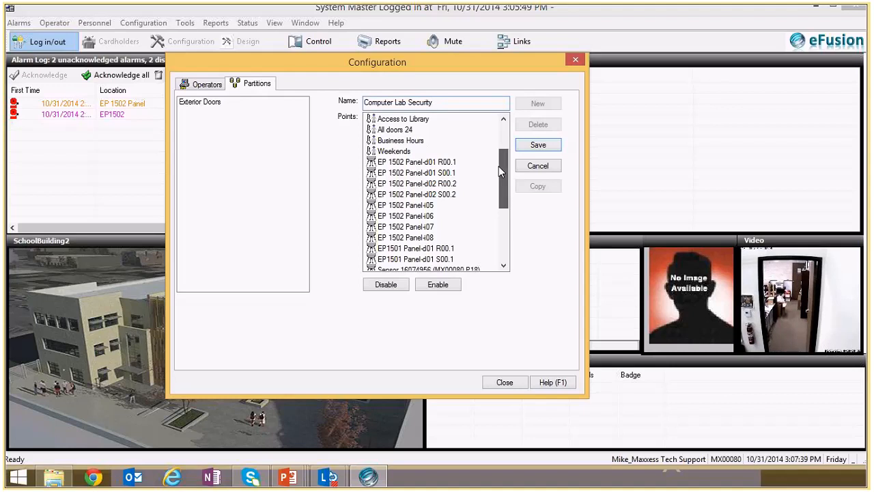
scroll(500, 154, "up", 3)
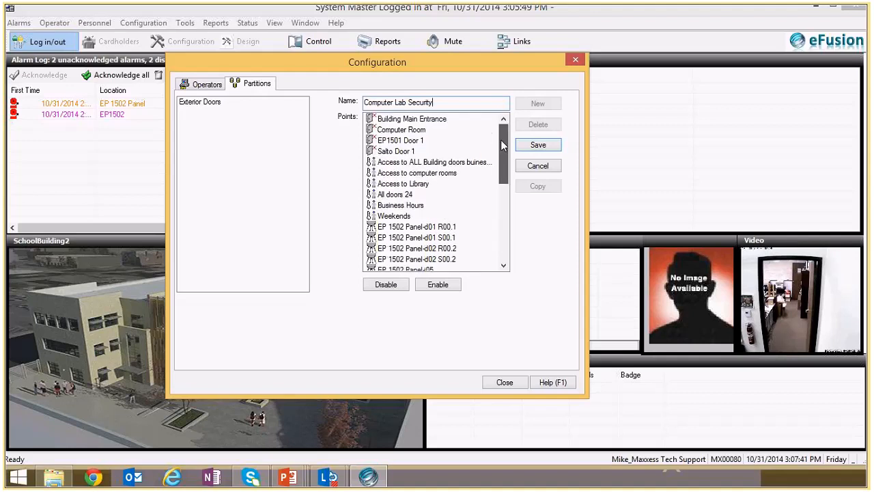
left_click(405, 120)
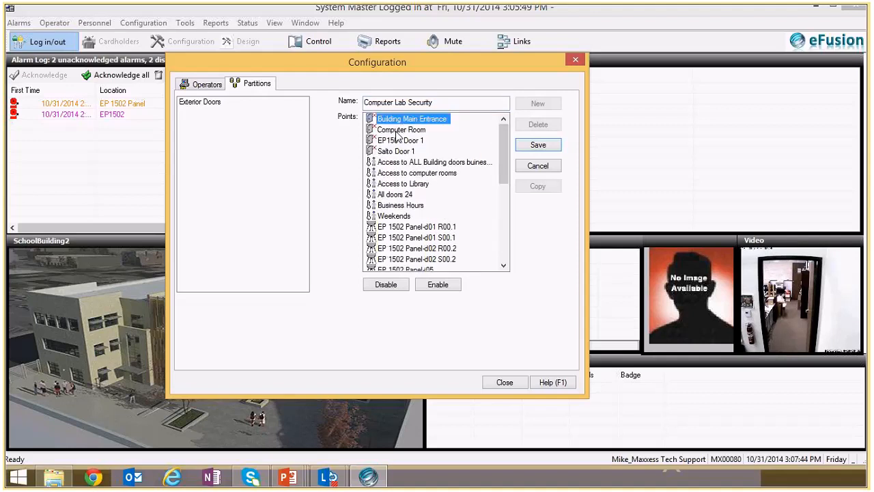
left_click(399, 140)
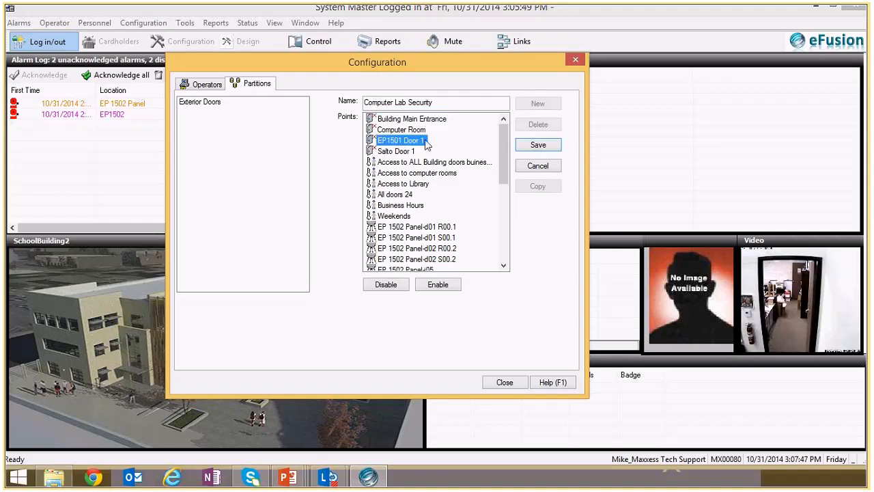
left_click(393, 151)
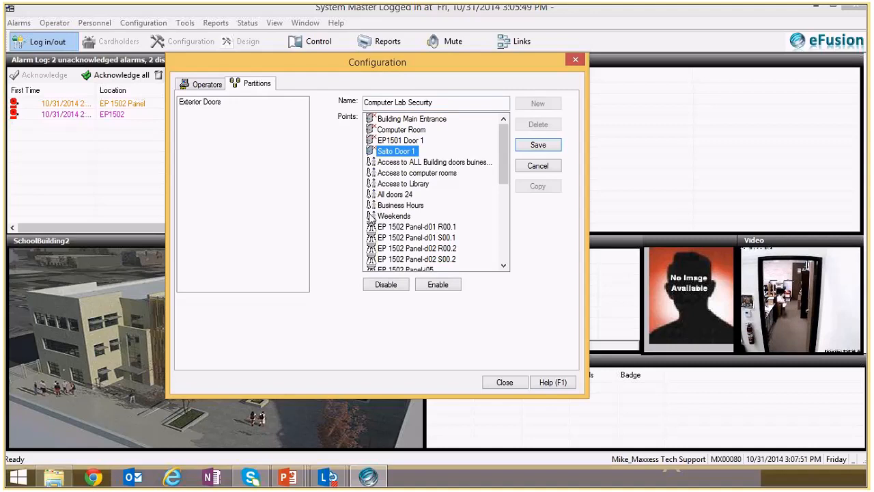
left_click(408, 164)
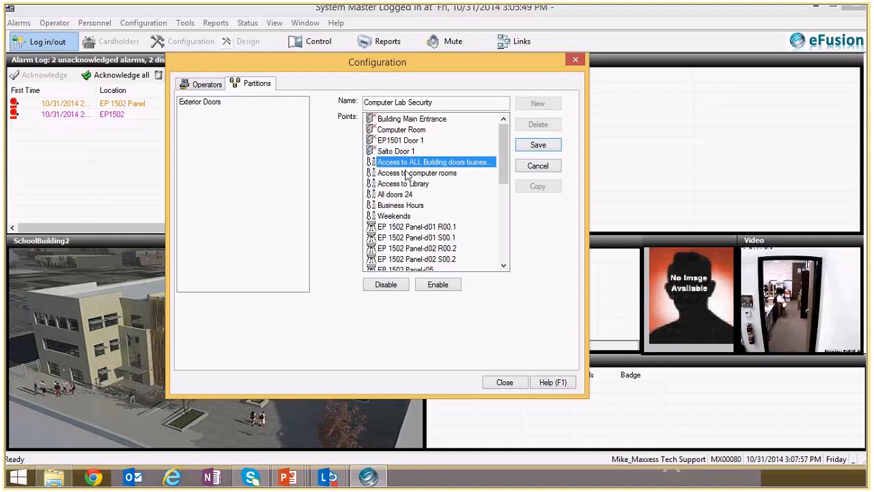
left_click(405, 174)
left_click(404, 184)
left_click(397, 195)
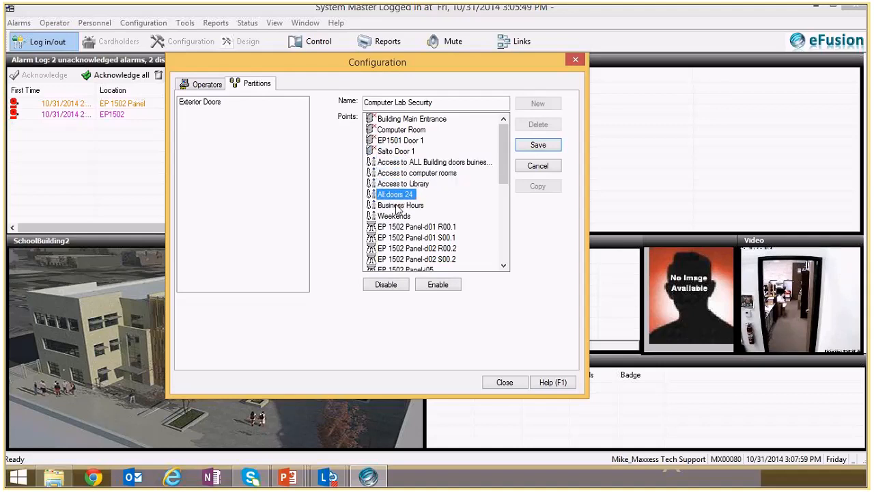
scroll(396, 208, "down", 2)
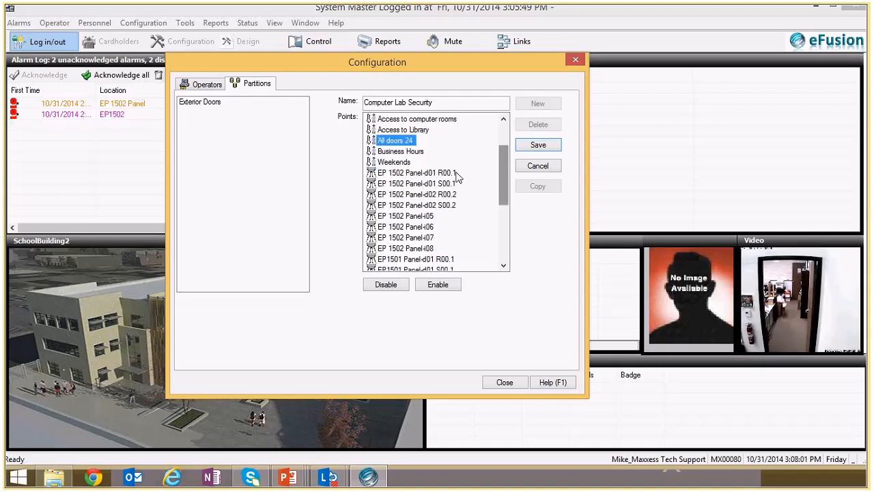
left_click(386, 173)
left_click(387, 184)
left_click(387, 195)
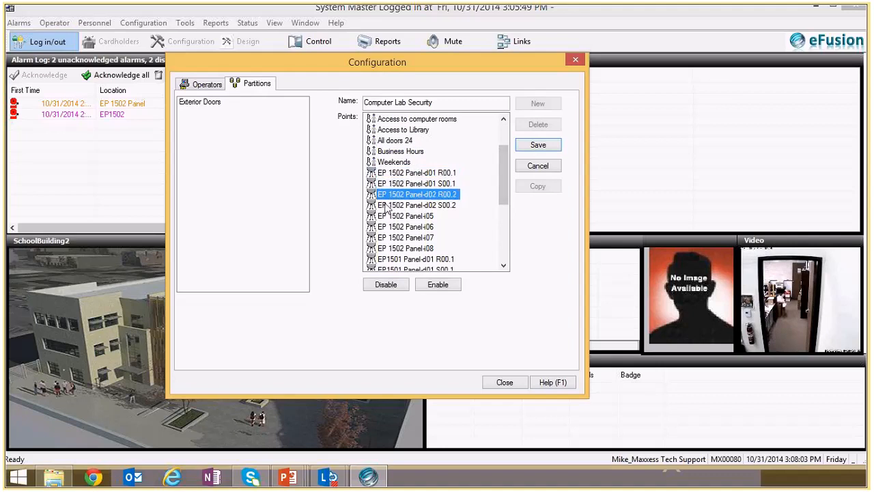
left_click(386, 216)
left_click(387, 238)
left_click_drag(501, 185, 504, 249)
left_click(403, 205)
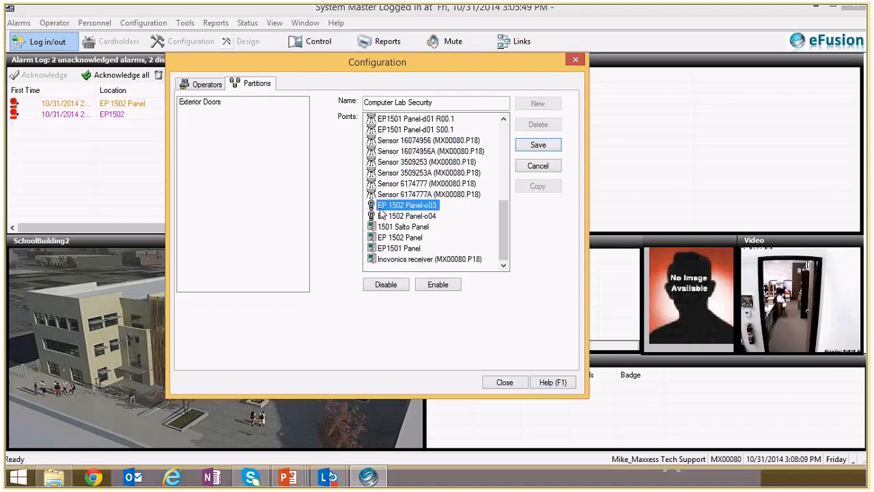
left_click(388, 215)
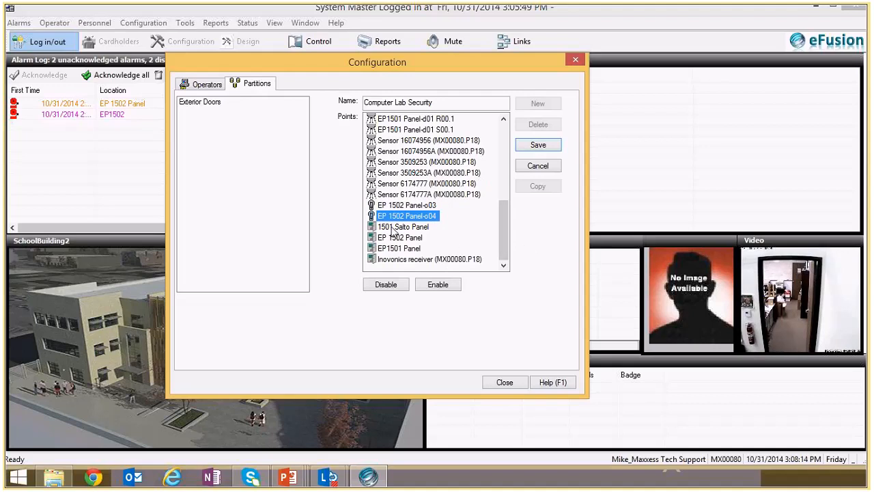
left_click(387, 259)
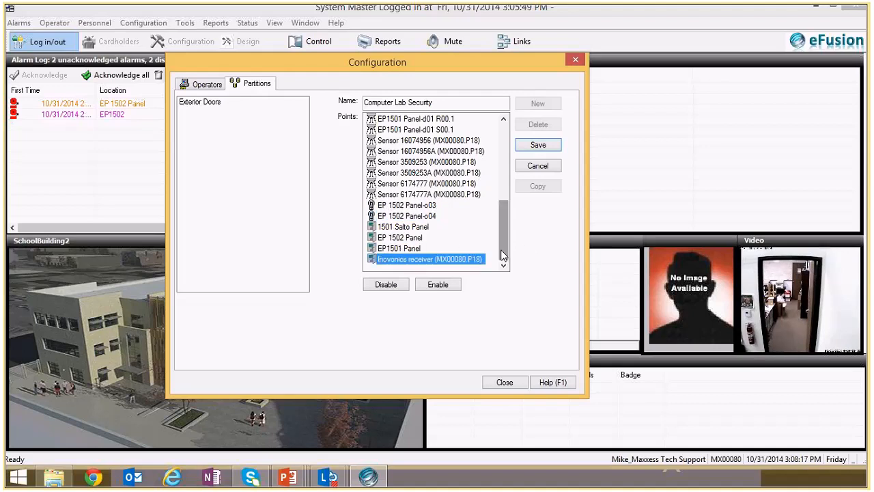
left_click_drag(502, 255, 508, 122)
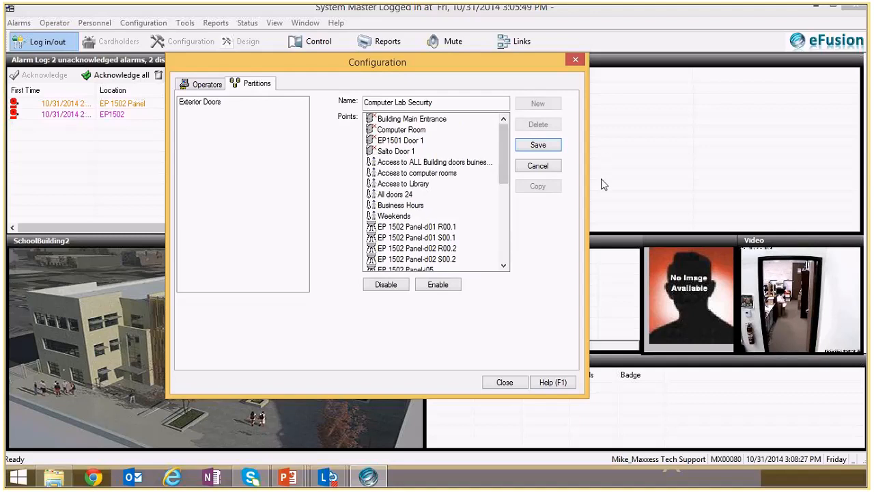
- Enable the Computer Room and Access to computer rooms points for the new partition and save it
left_click(394, 132)
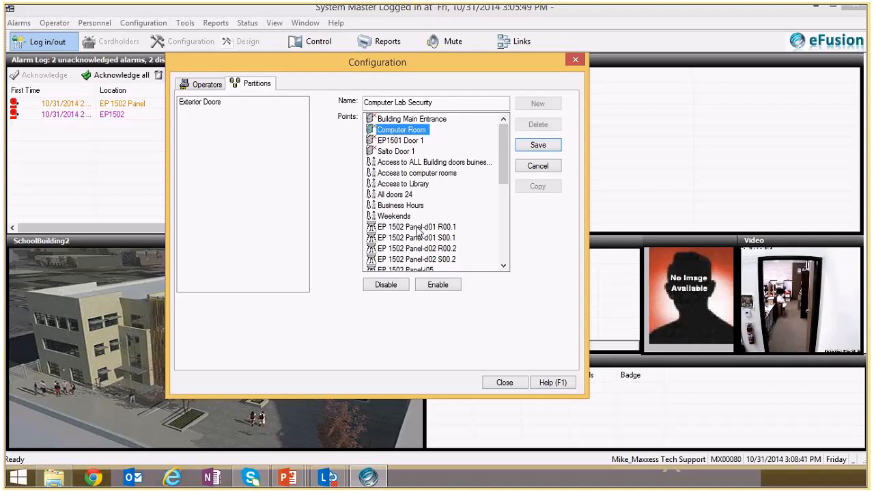
left_click(435, 286)
left_click(396, 176)
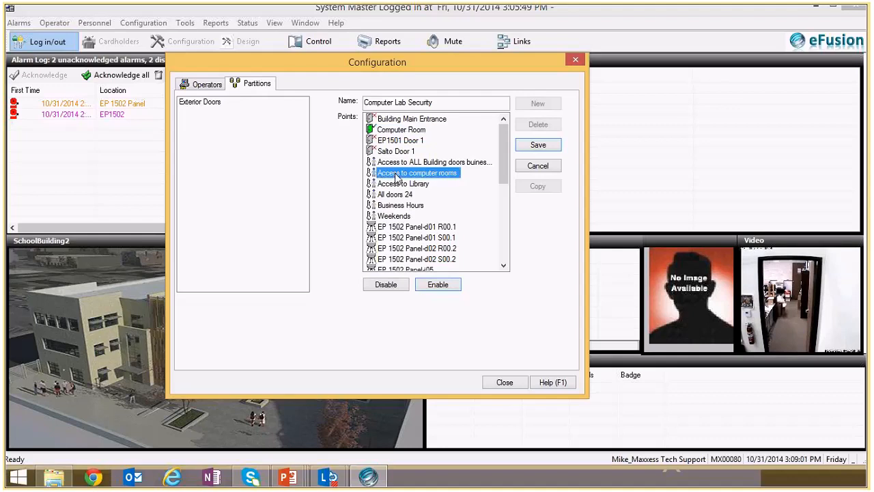
double_click(396, 176)
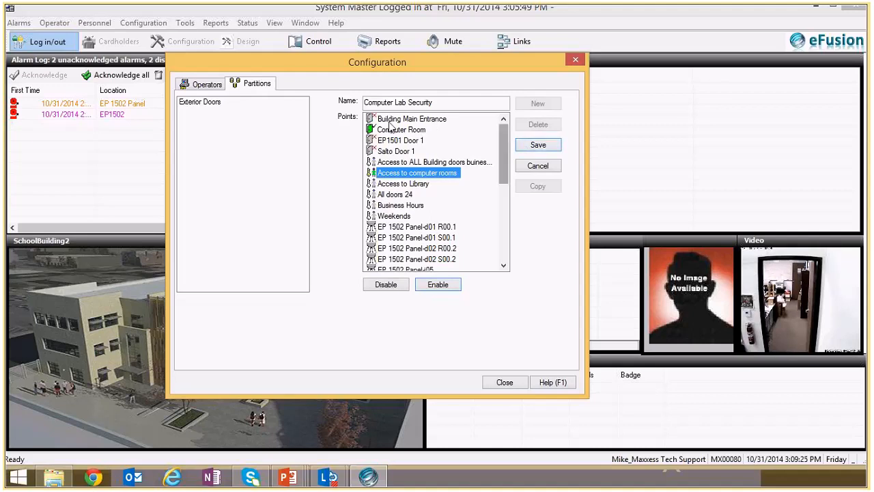
left_click(539, 146)
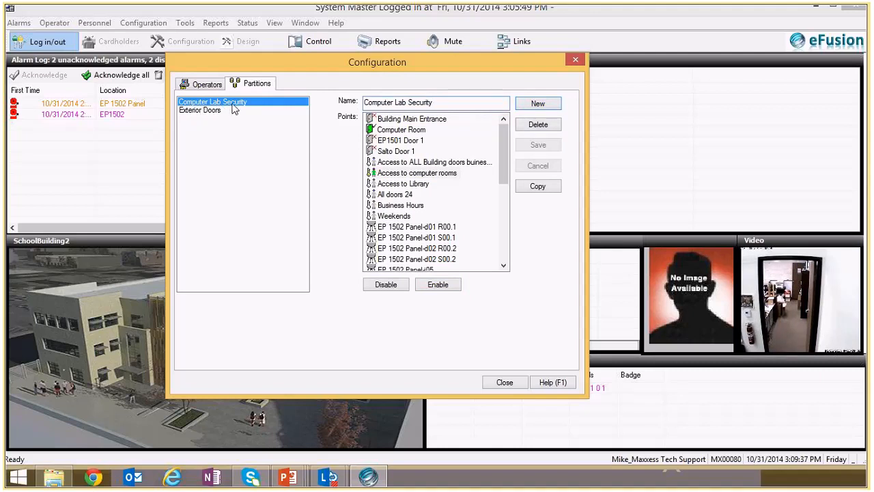
- Compare the enabled points of the Exterior Doors and Computer Lab Security partitions
left_click(207, 112)
left_click(205, 103)
left_click(208, 111)
left_click(205, 104)
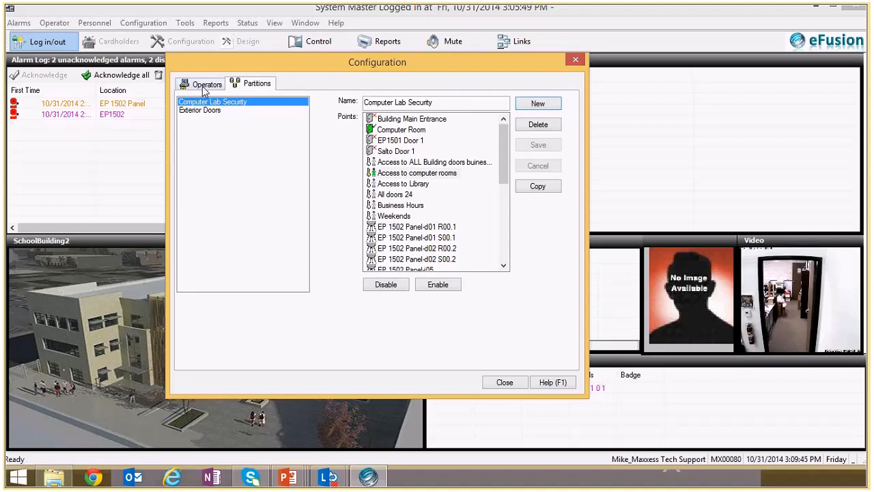
- Assign the Computer Lab Security partition to the currently selected operator and save the operator record
left_click(204, 86)
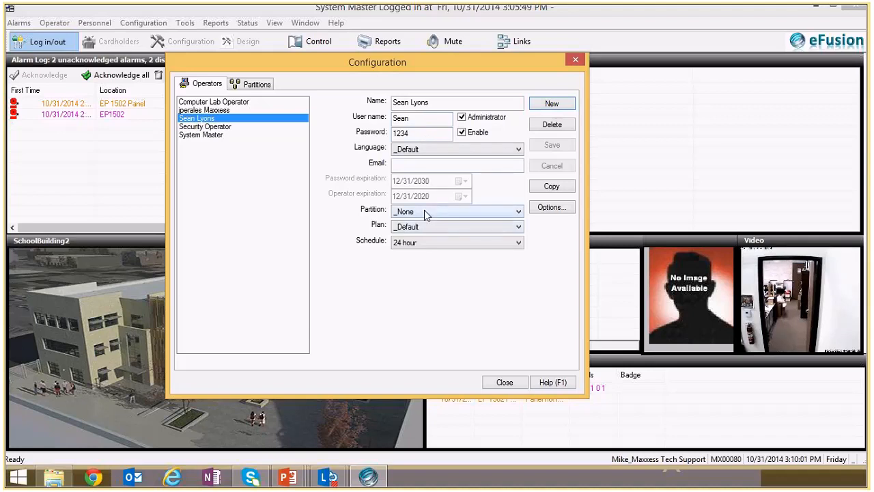
left_click(521, 216)
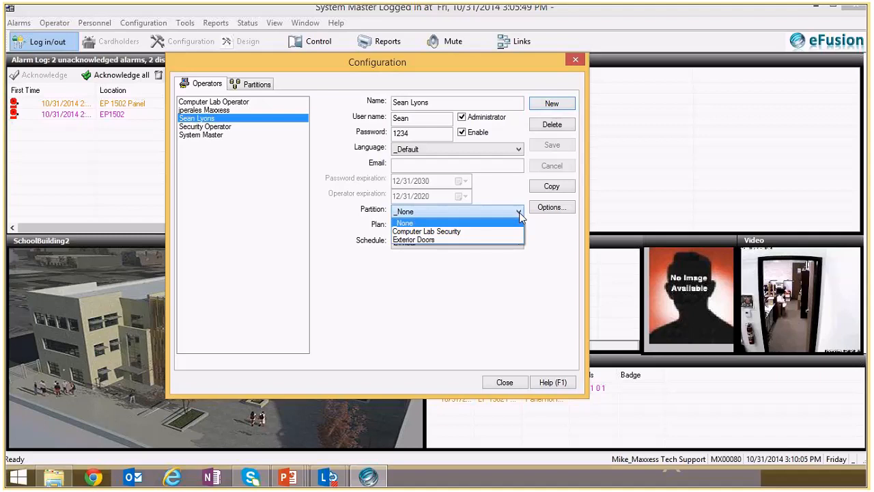
left_click(489, 232)
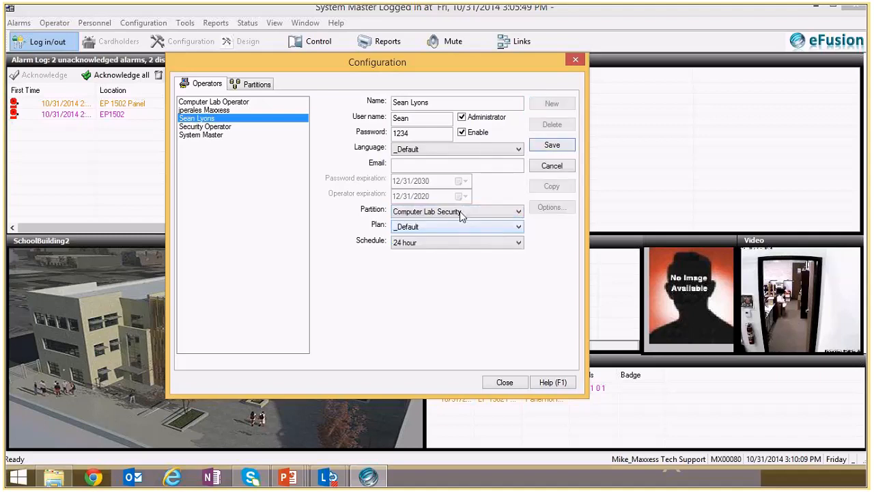
left_click(541, 146)
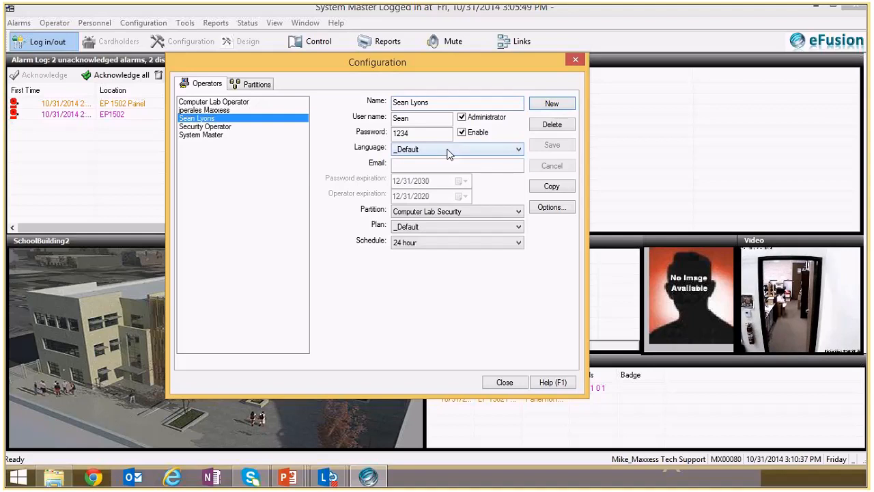
- Review the Computer Lab Security partition's points once more and close the operator configuration
left_click(253, 84)
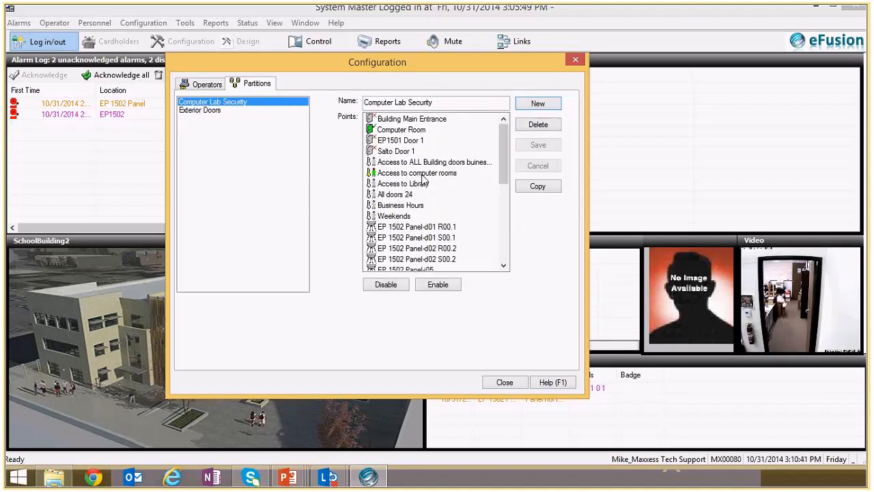
left_click(204, 85)
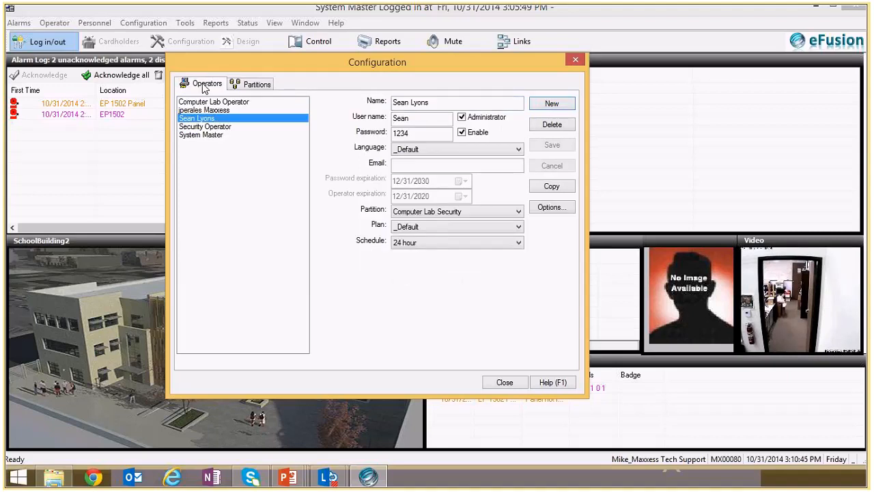
left_click(496, 387)
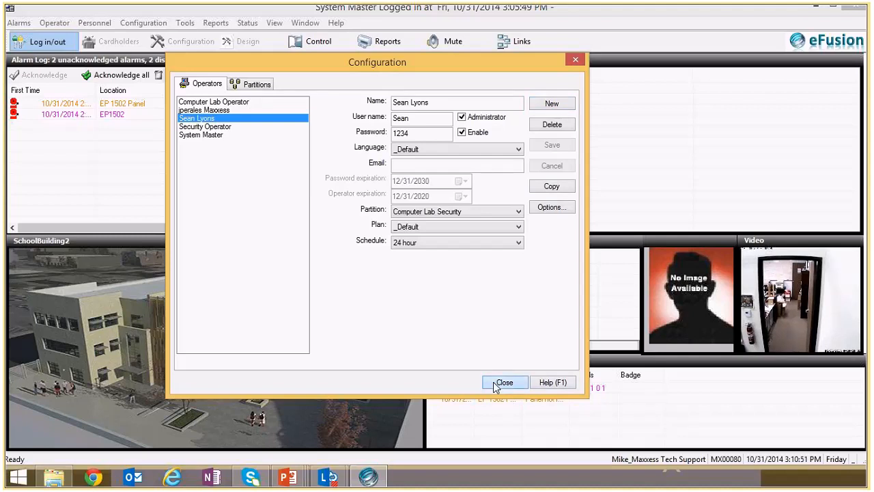
left_click(496, 385)
- Log out the current operator by entering the account password
left_click(43, 44)
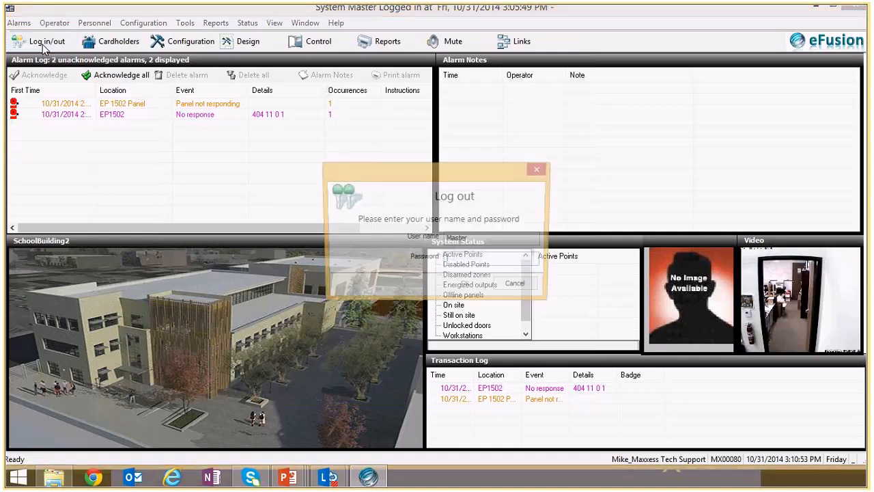
type("••••")
key("Return")
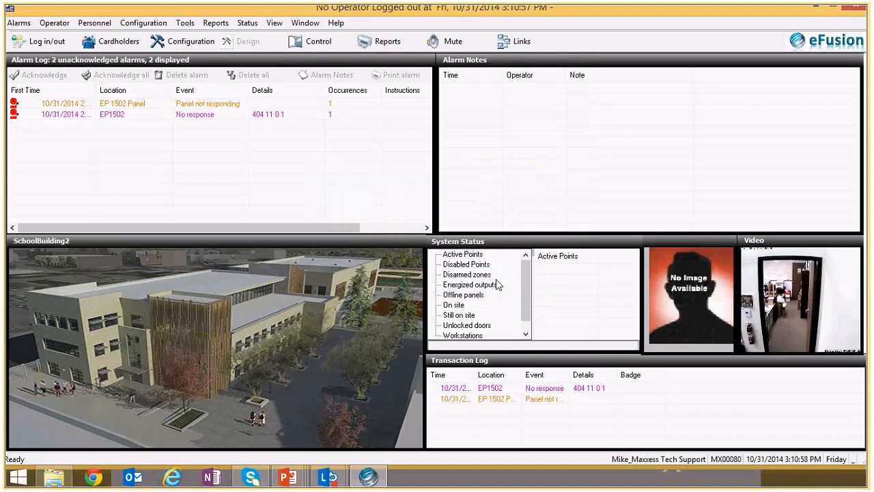
- Log in as the operator restricted to the Computer Lab Security partition, entering the operator's user name and account password
left_click(46, 43)
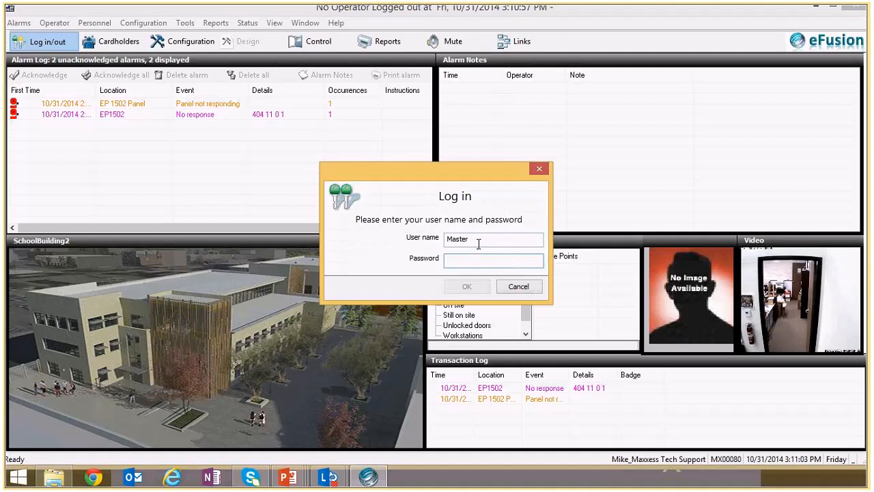
left_click_drag(479, 244, 405, 234)
type("S")
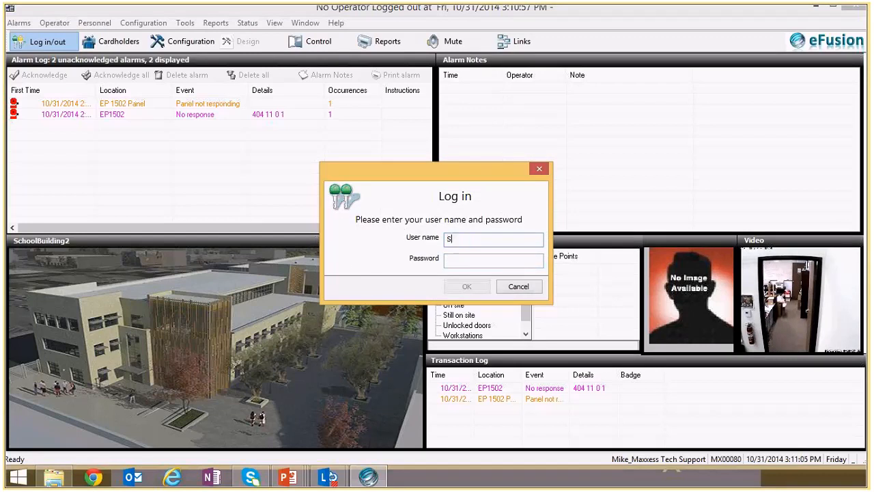
type("ean")
key("Tab")
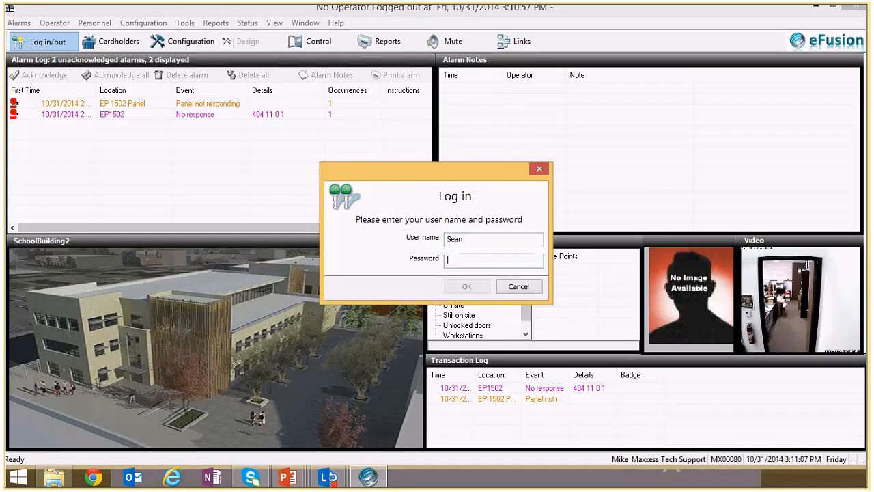
type("*****")
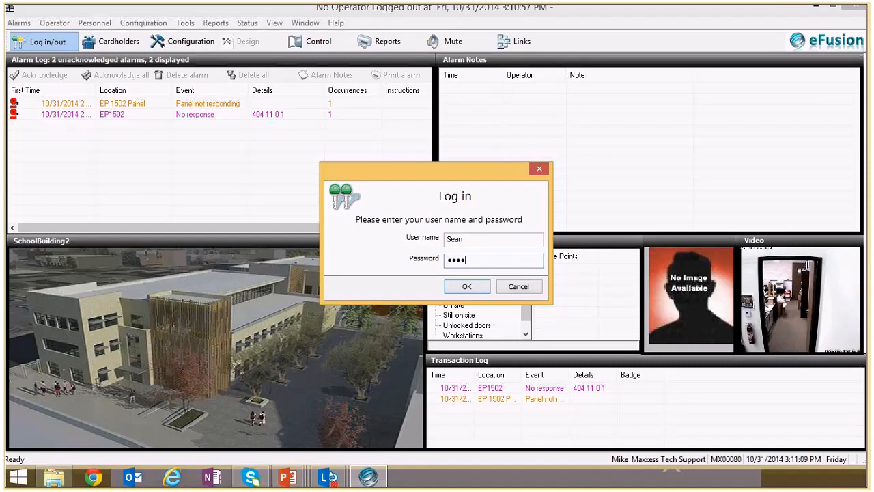
key("Return")
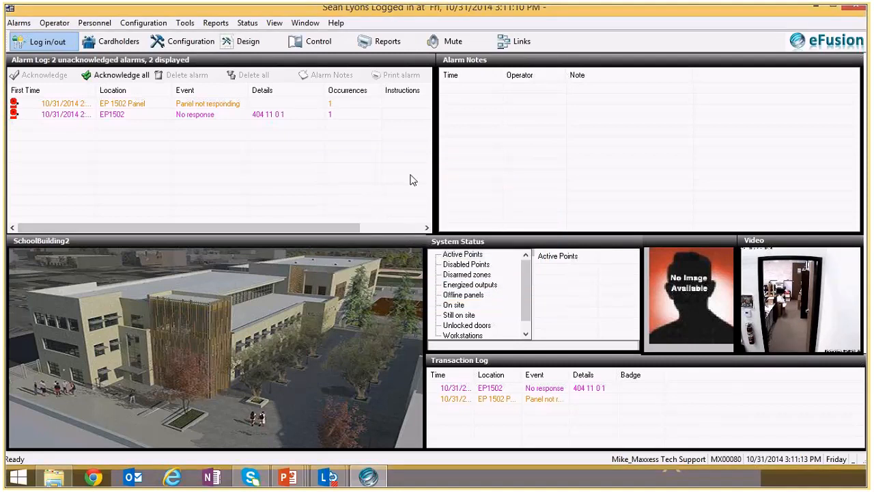
- Open the Control window, unlock the Computer Room door and lock it again
left_click(321, 42)
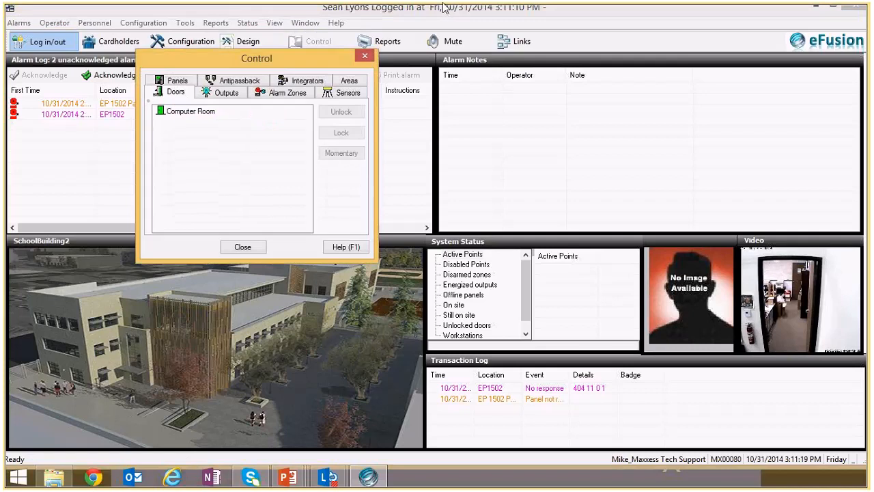
left_click(186, 116)
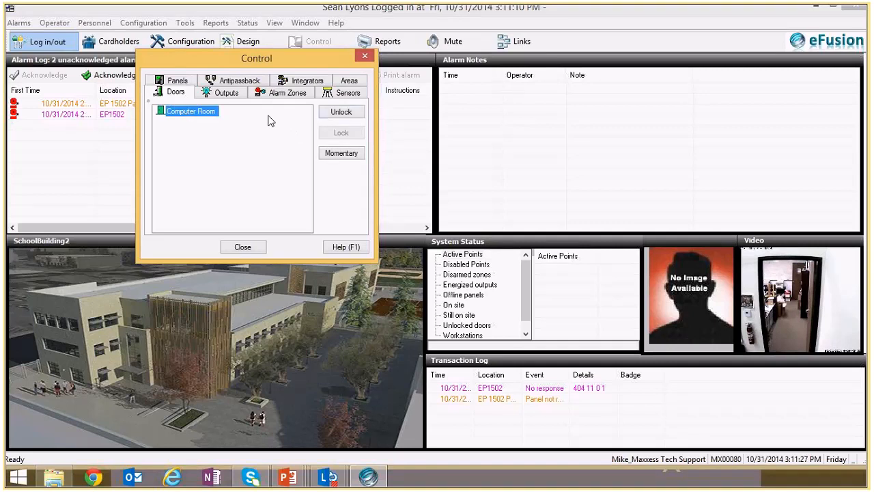
left_click(352, 115)
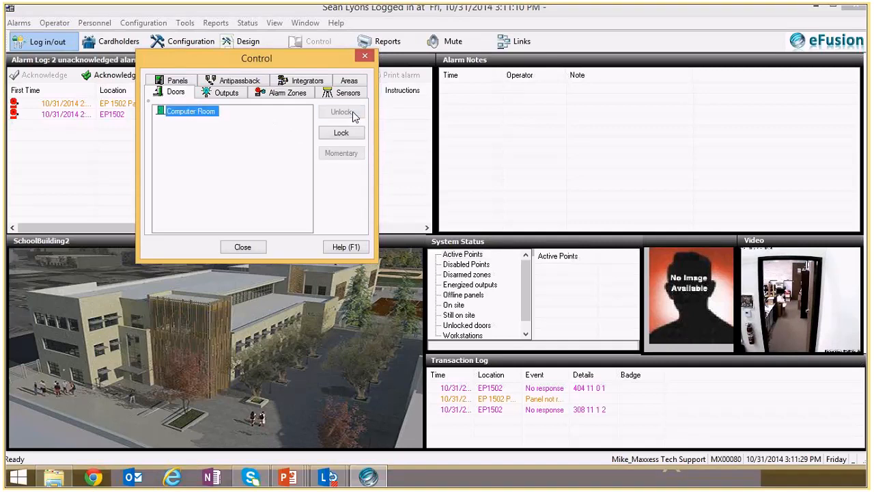
left_click(353, 136)
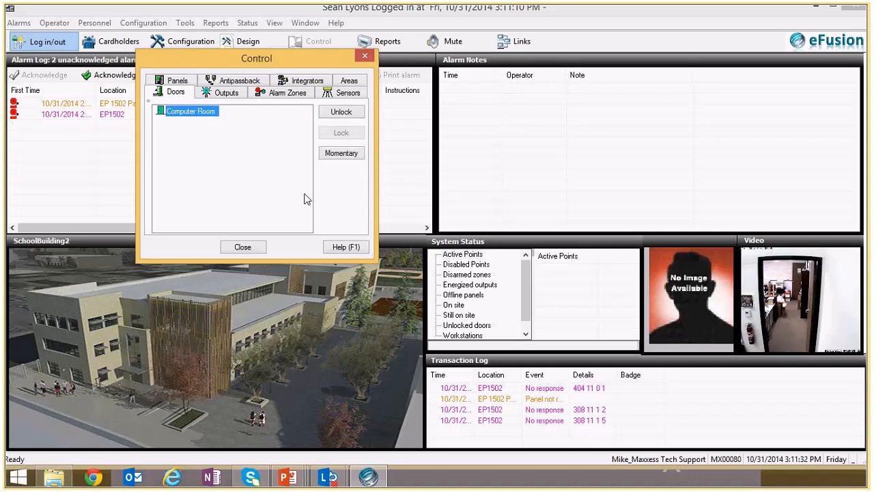
- Check which outputs, alarm zones, sensors, integrators, antipassback options and panels this operator can control, and close the Control window
left_click(226, 93)
left_click(287, 93)
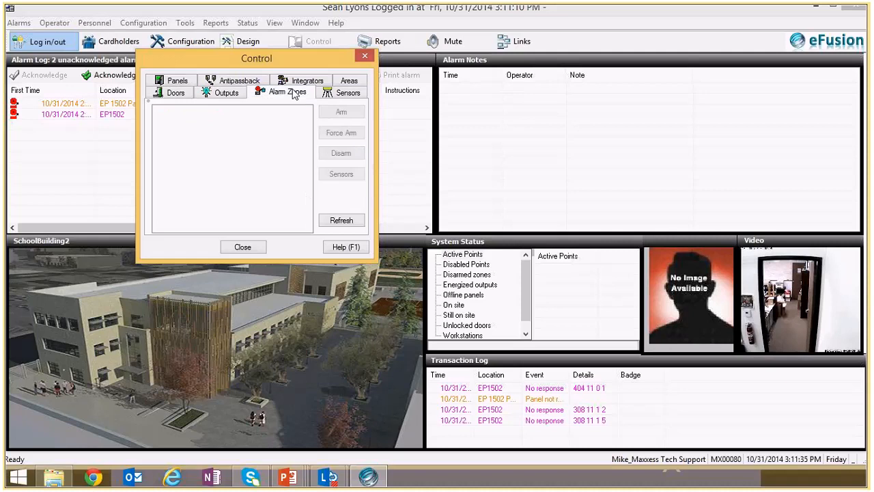
left_click(335, 96)
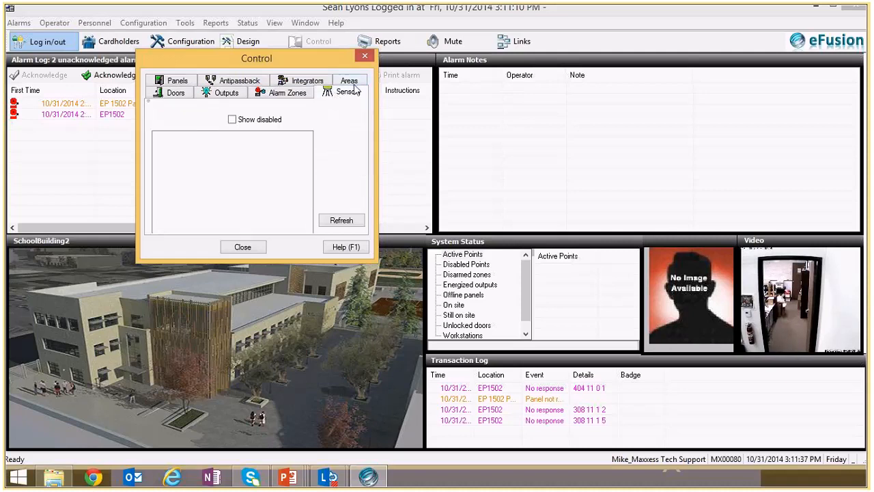
left_click(314, 82)
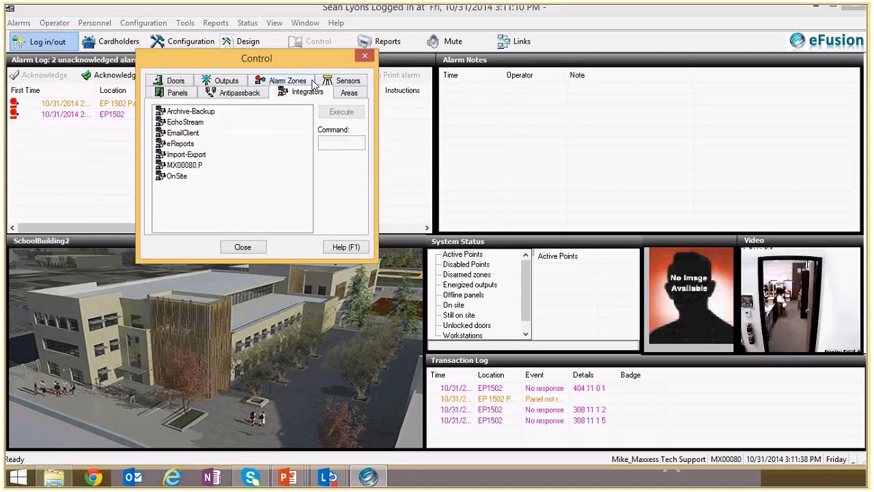
left_click(273, 84)
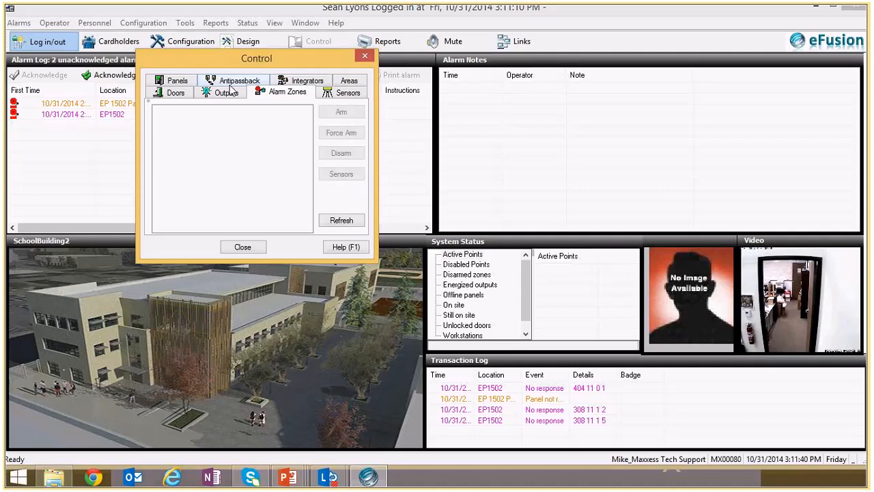
left_click(230, 85)
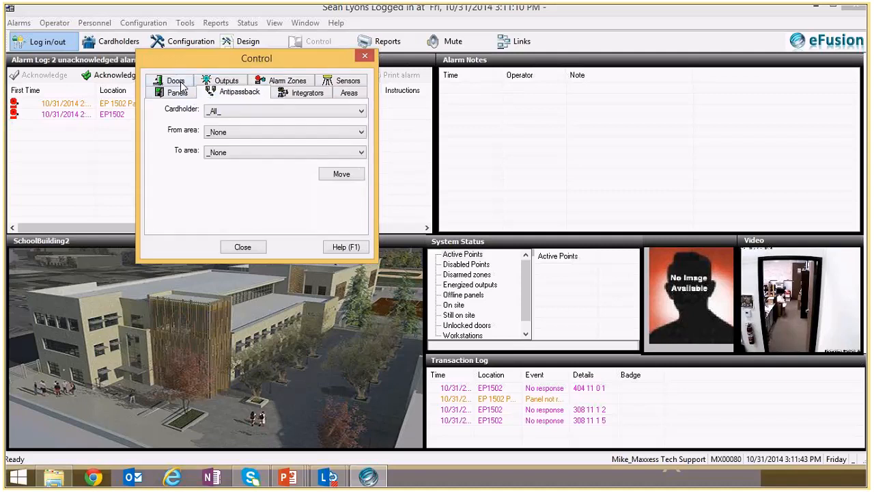
left_click(183, 94)
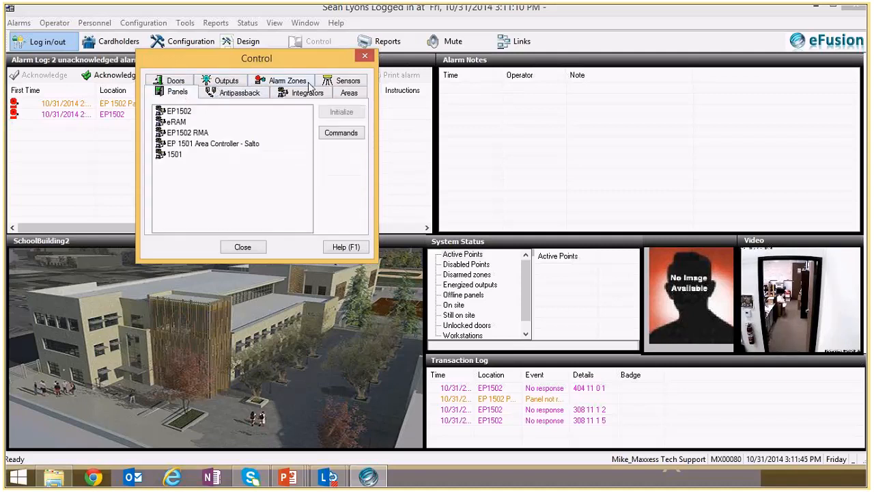
left_click(343, 82)
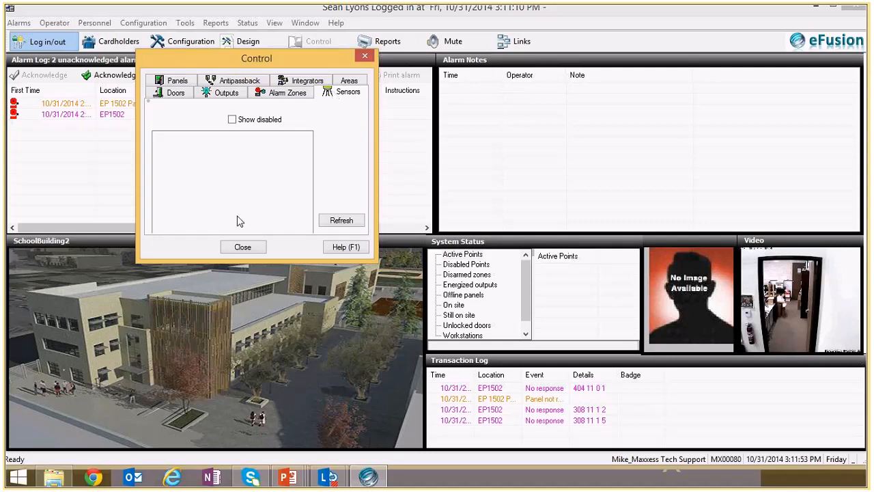
left_click(226, 96)
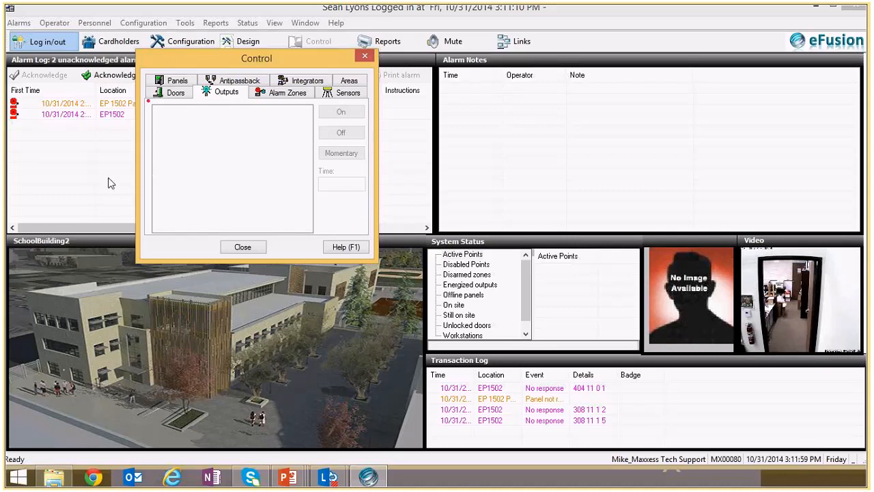
left_click(244, 247)
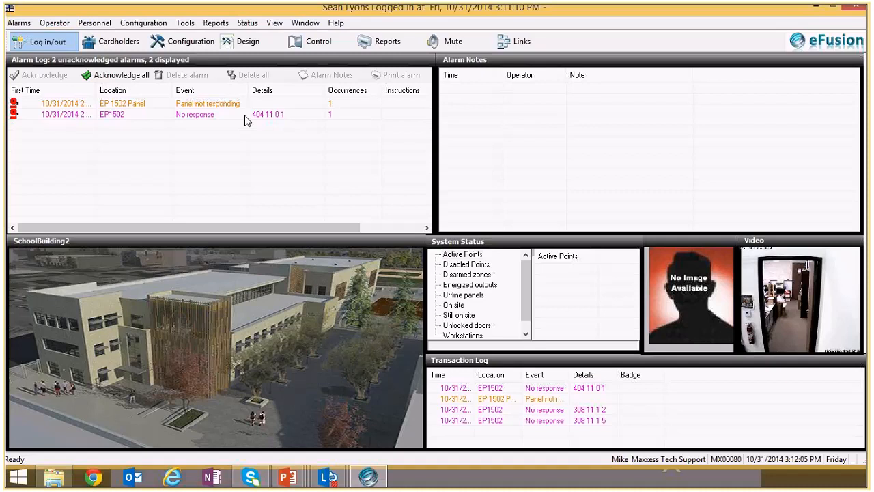
- Enable the Access to computer rooms level for a different cardholder, save the record and close the Personnel window
left_click(116, 41)
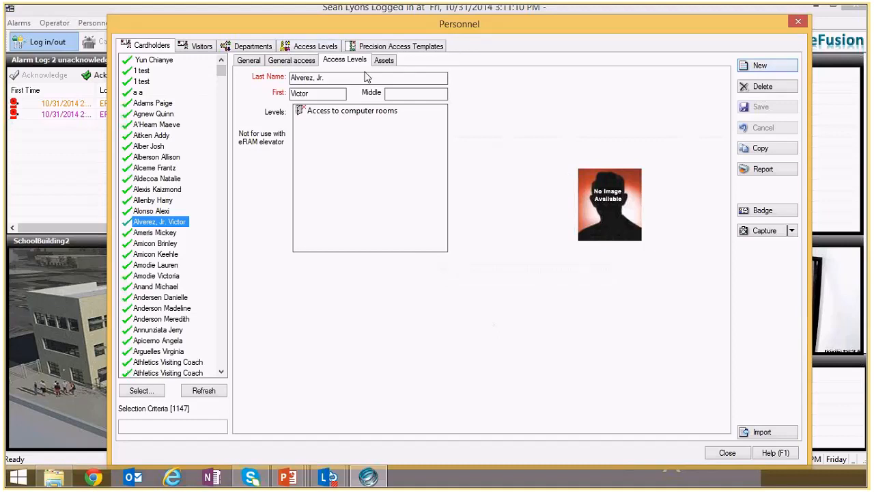
left_click(326, 112)
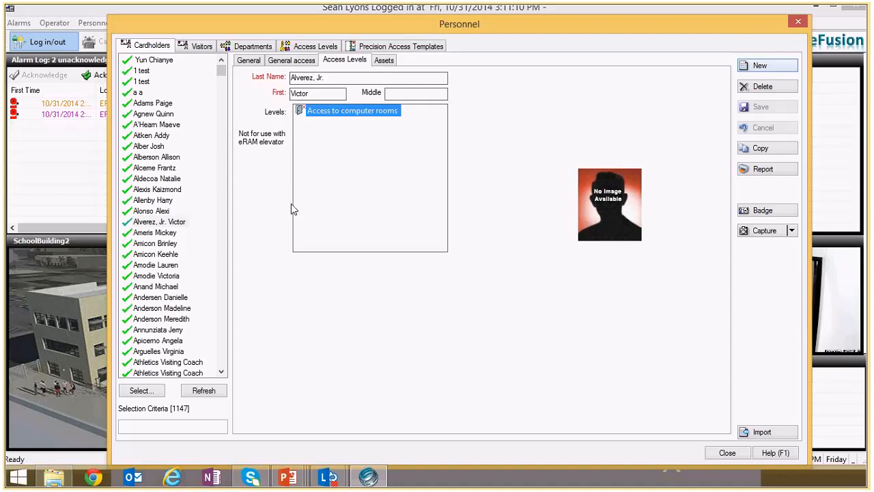
left_click(162, 191)
left_click(348, 111)
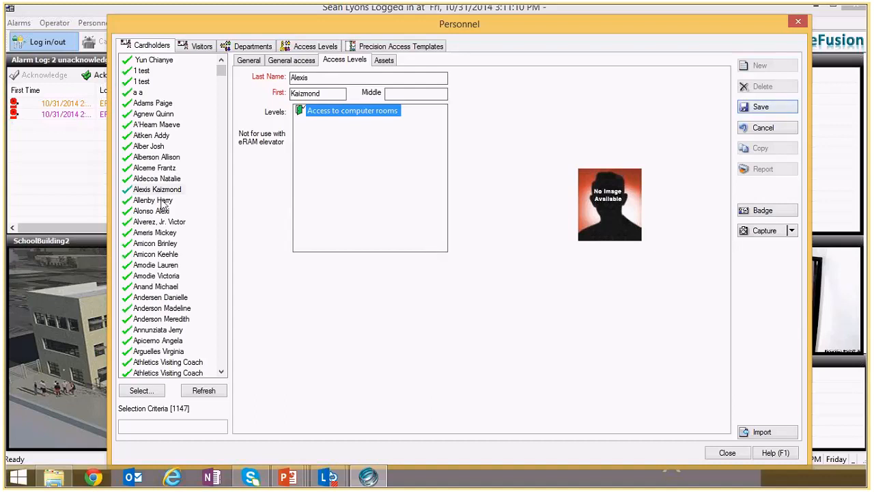
left_click(767, 108)
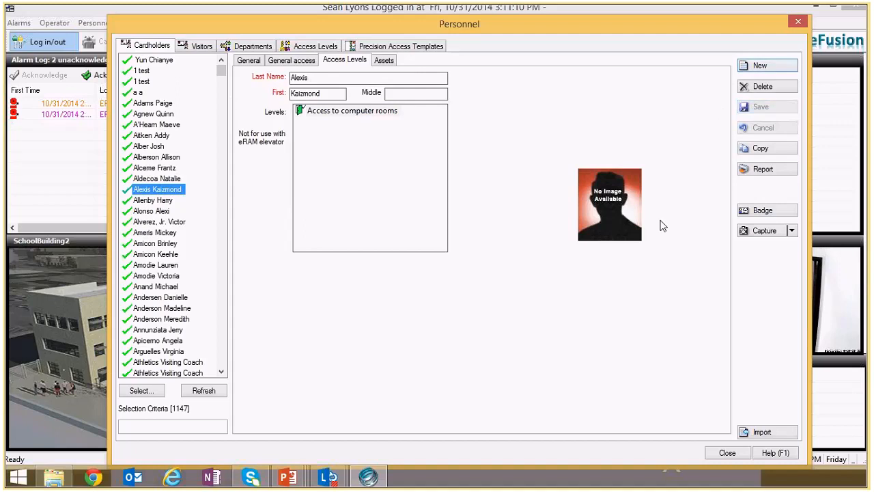
left_click(718, 454)
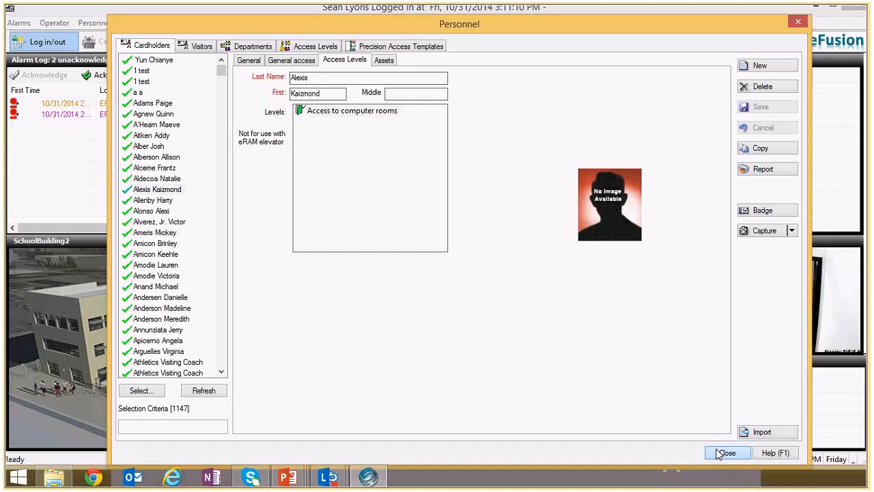
left_click(719, 454)
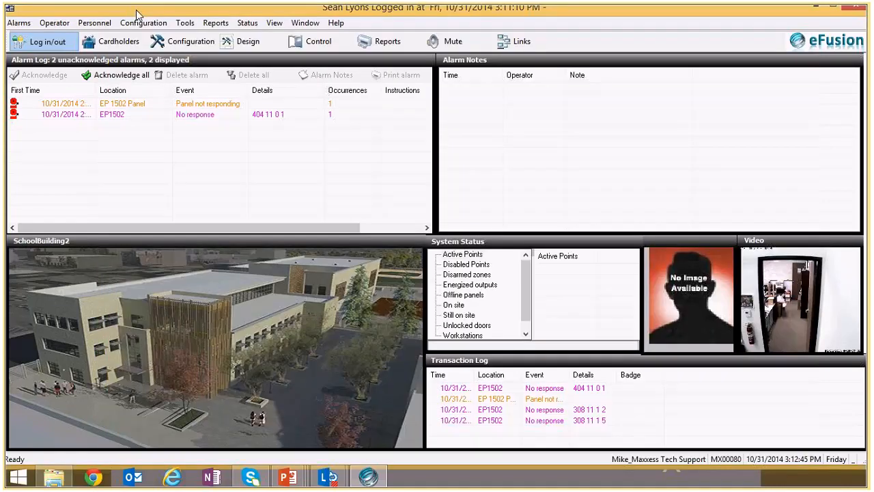
- Log out the restricted operator by entering the account password
left_click(48, 42)
type("****")
key("Return")
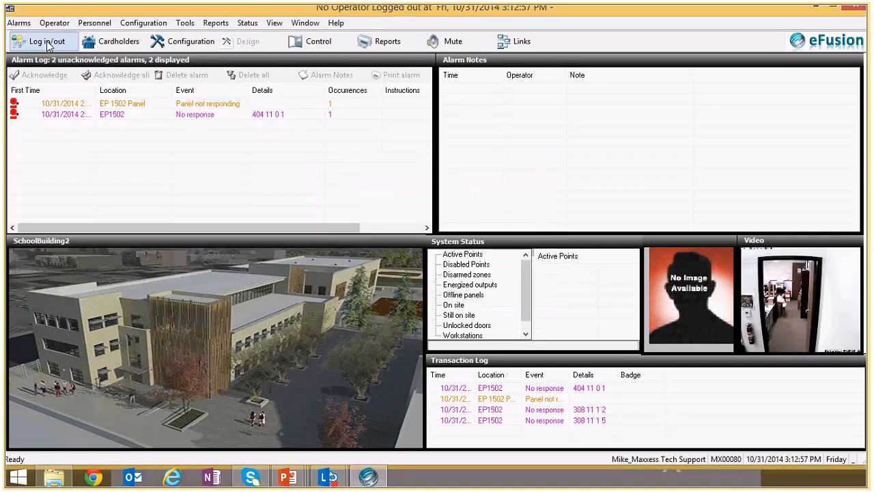
- Log in with the Master user name and its account password
left_click(45, 41)
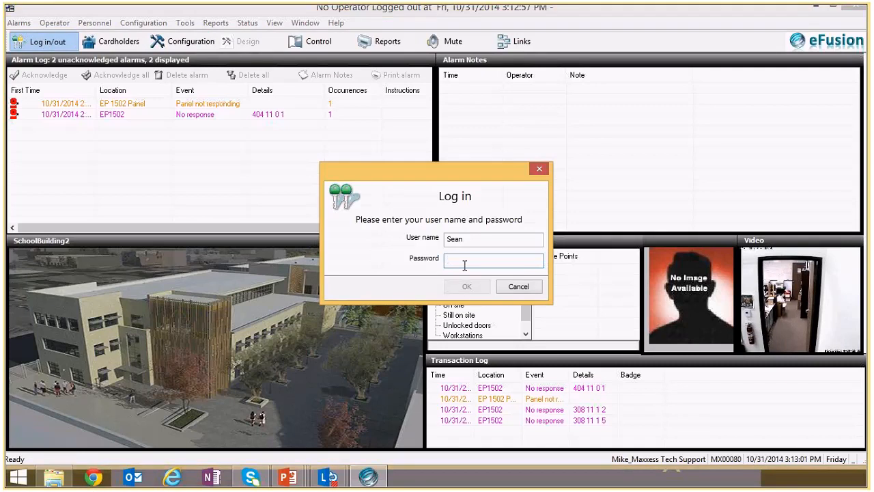
key("shift+Tab")
type("M")
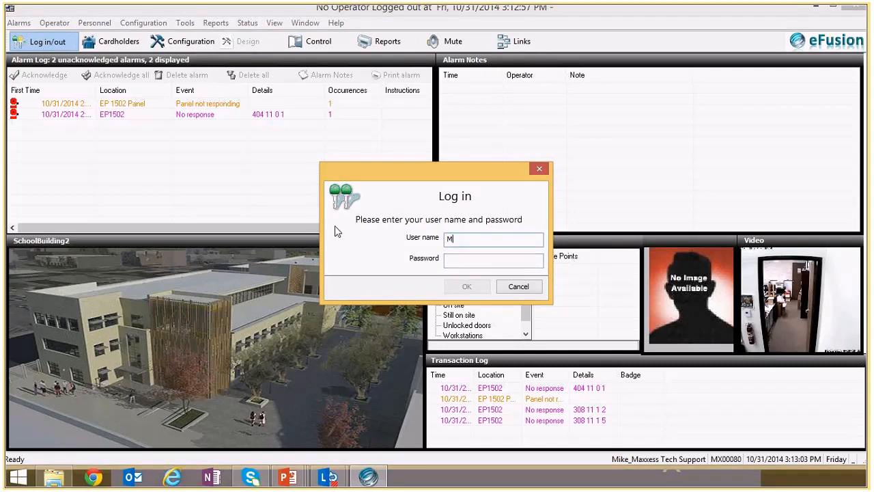
type("aster")
key("Tab")
type("*****")
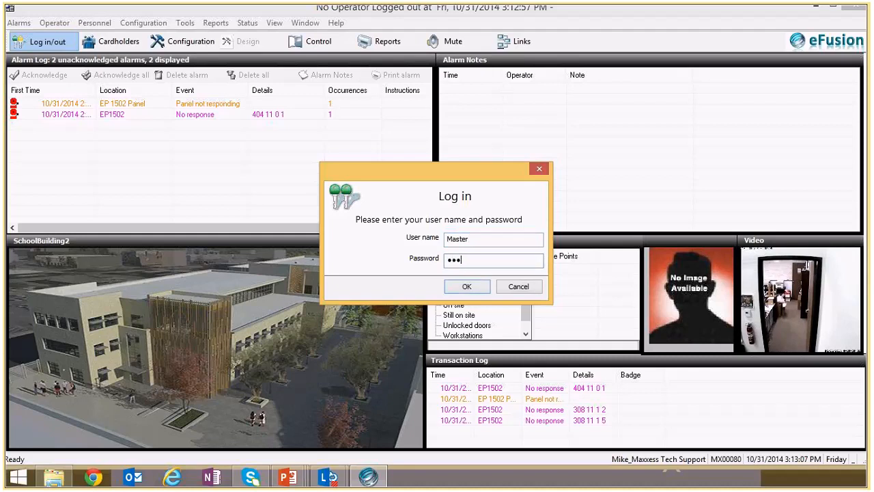
key("Return")
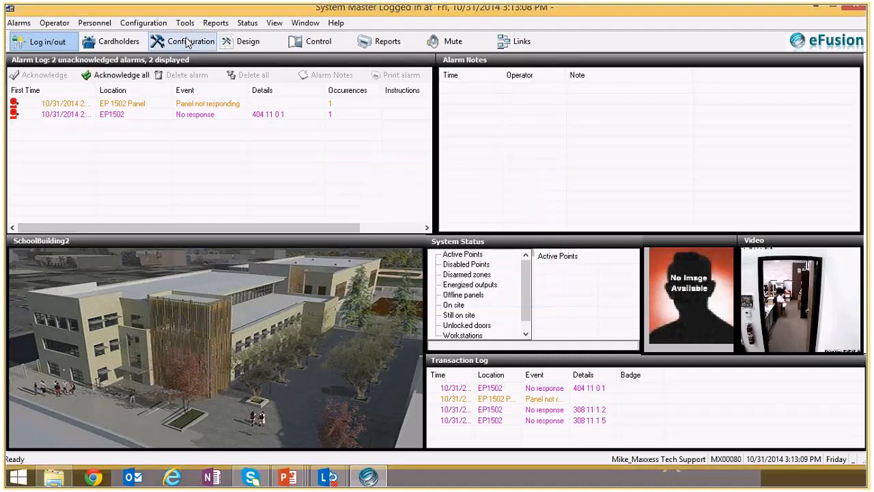
- Open the operator privileges configuration, authenticating with the Master account password
left_click(188, 42)
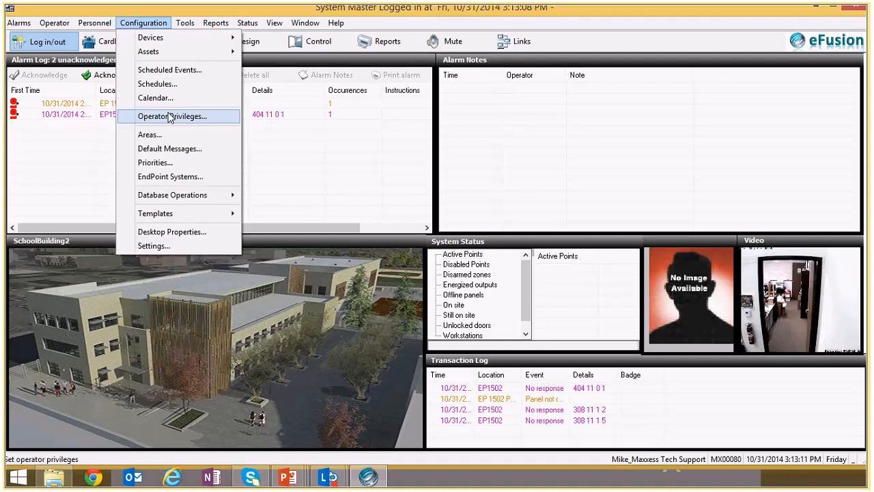
left_click(171, 117)
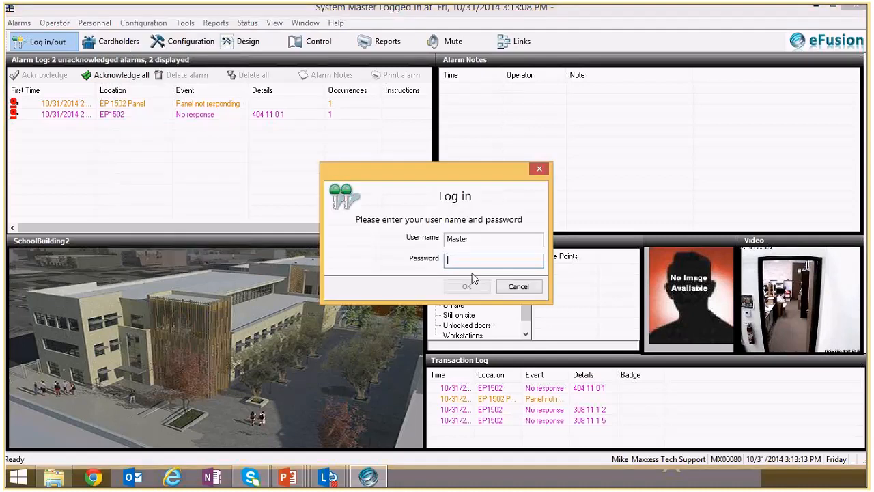
type("****")
key("Return")
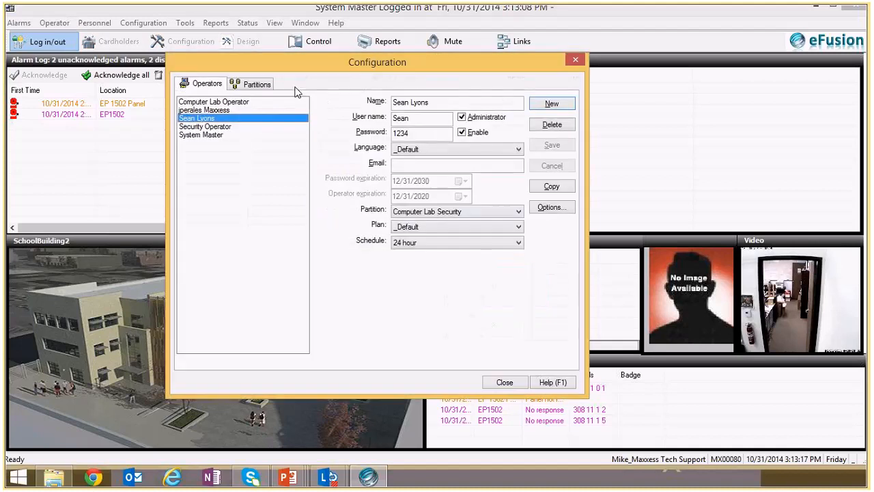
- Compare the enabled points of the Computer Lab Security and Exterior Doors partitions
left_click(258, 84)
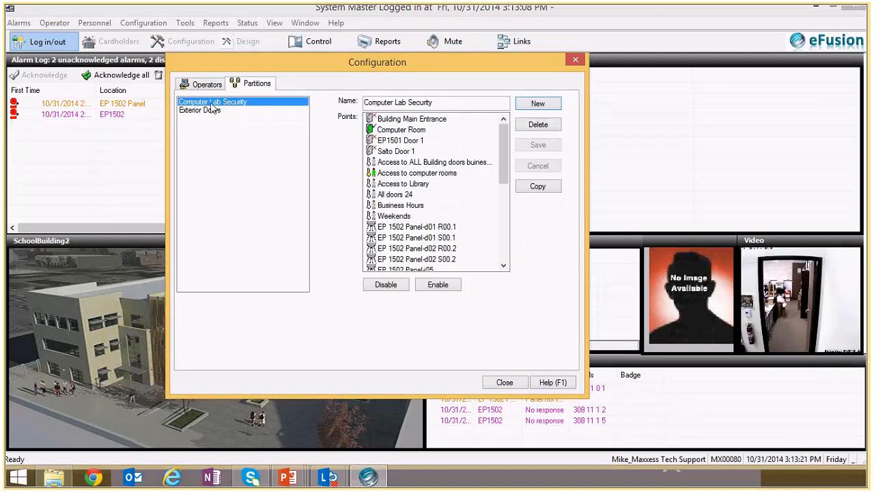
left_click(202, 111)
left_click(198, 102)
left_click(198, 111)
left_click(197, 103)
left_click(198, 111)
left_click(194, 103)
- Enable the remaining access levels in the Computer Lab Security partition, including Access to Library, All doors 24, Business Hours and Weekends, and save it
left_click(415, 120)
left_click(413, 142)
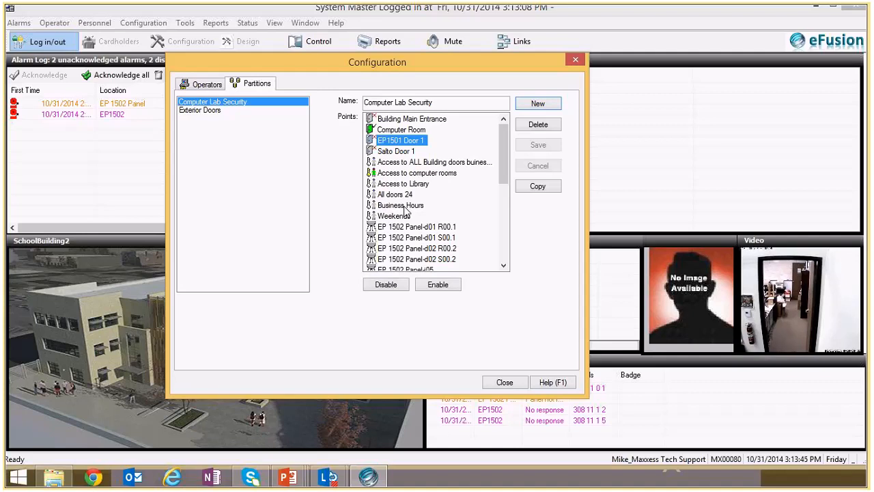
left_click(397, 164)
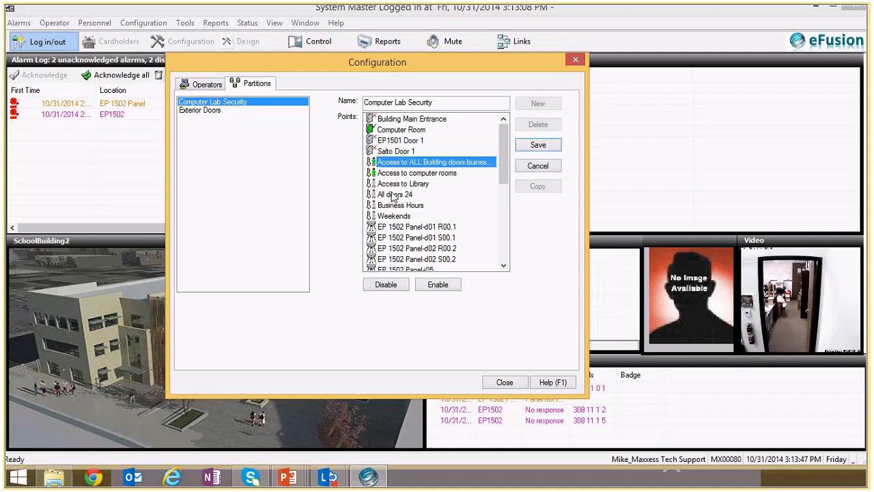
left_click(395, 185)
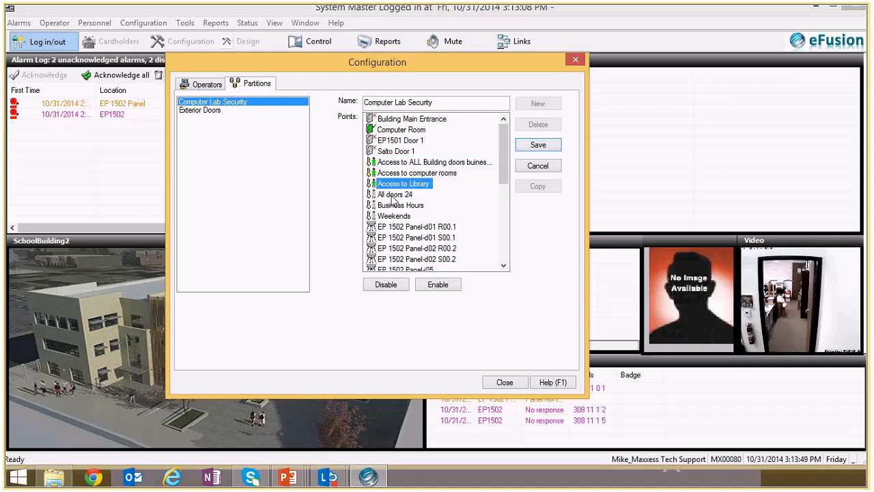
left_click(394, 216)
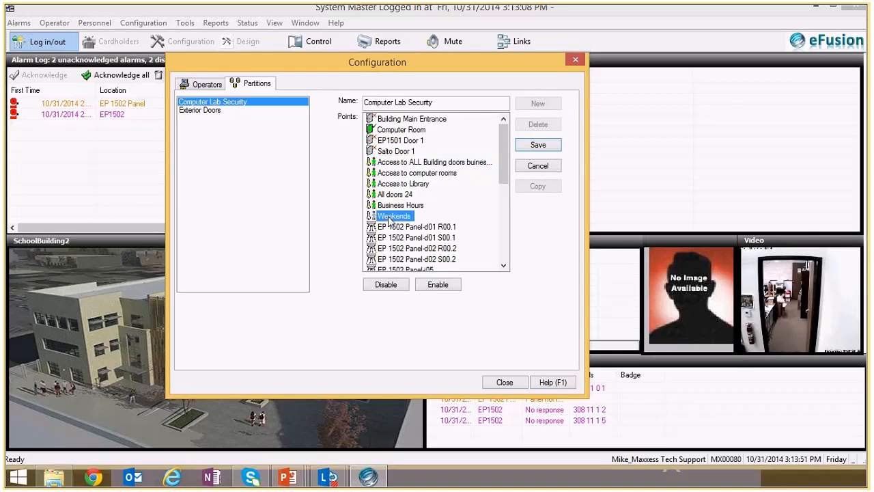
left_click(538, 145)
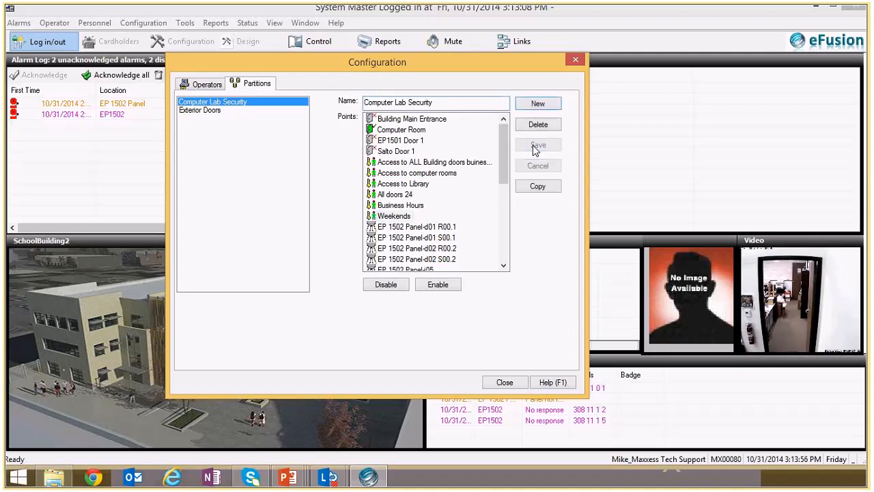
- Check the operator's assigned partition, and try to enable points in the Exterior Doors partition and save it
left_click(205, 84)
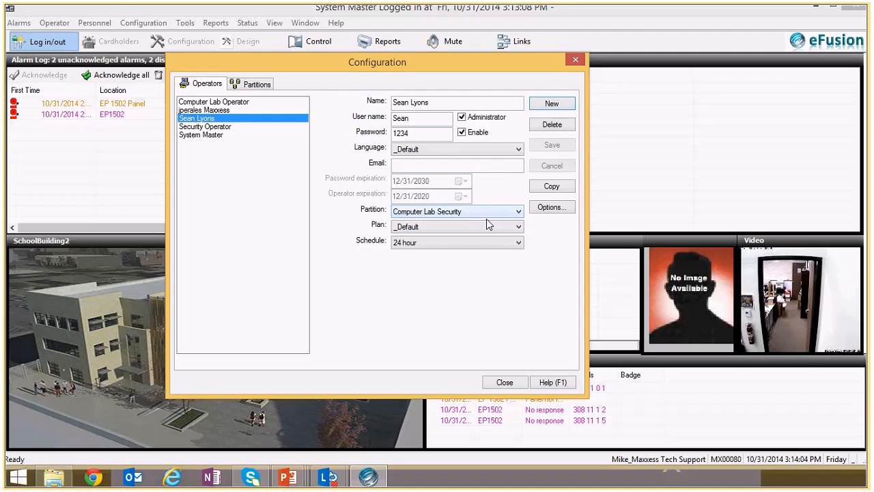
left_click(253, 83)
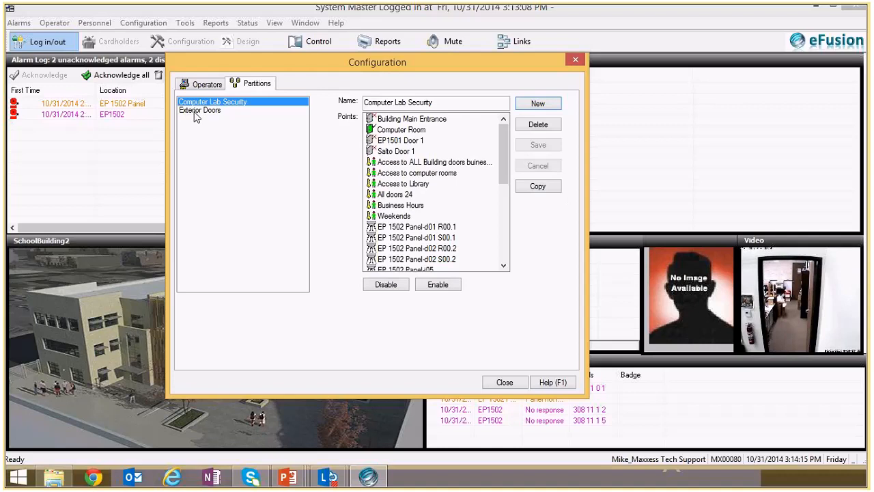
left_click(196, 111)
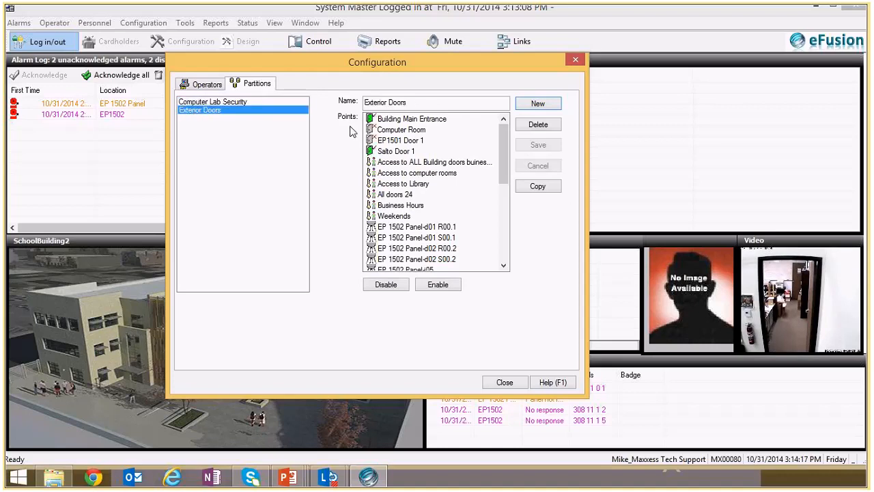
left_click(441, 288)
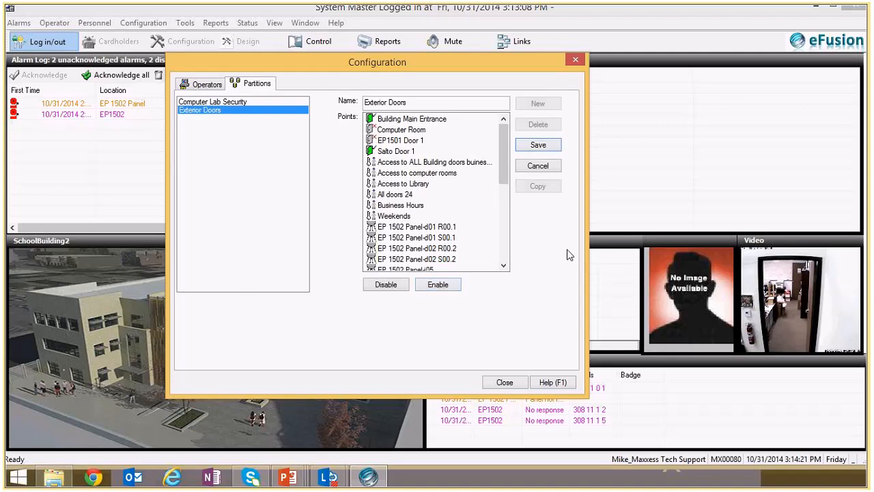
left_click(538, 146)
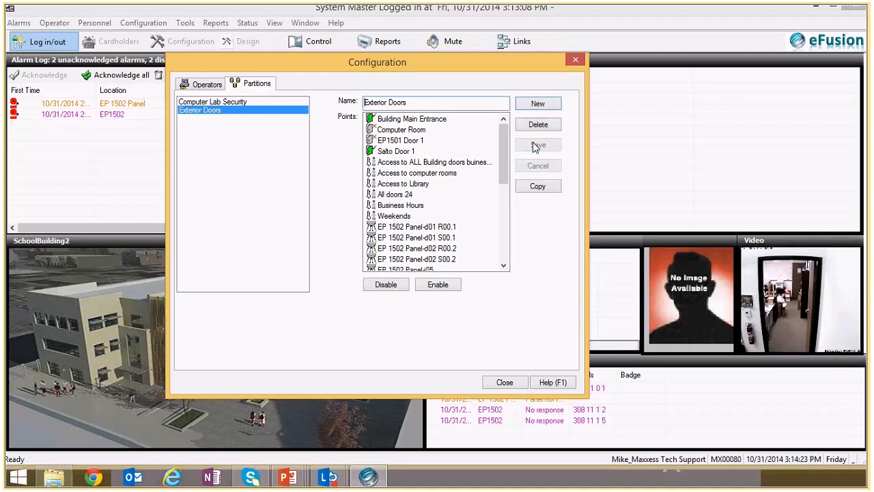
- Copy the Computer Lab Security partition under the name New Partition and save it
left_click(217, 103)
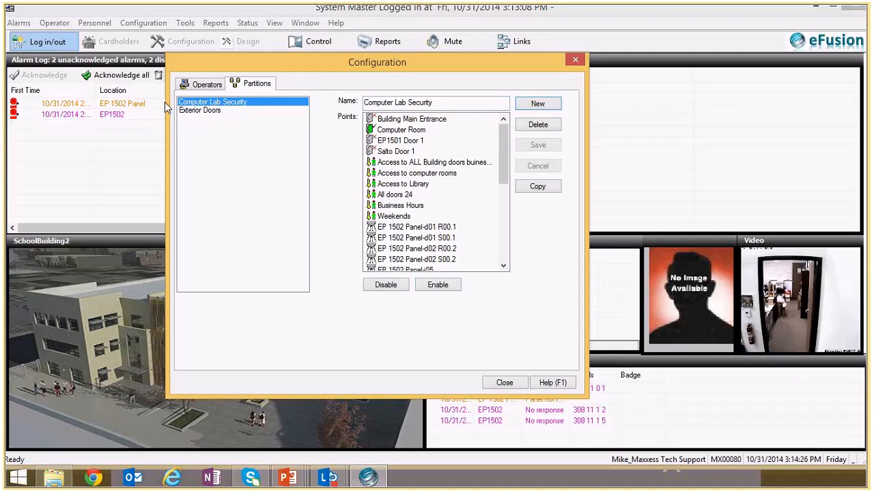
left_click(207, 84)
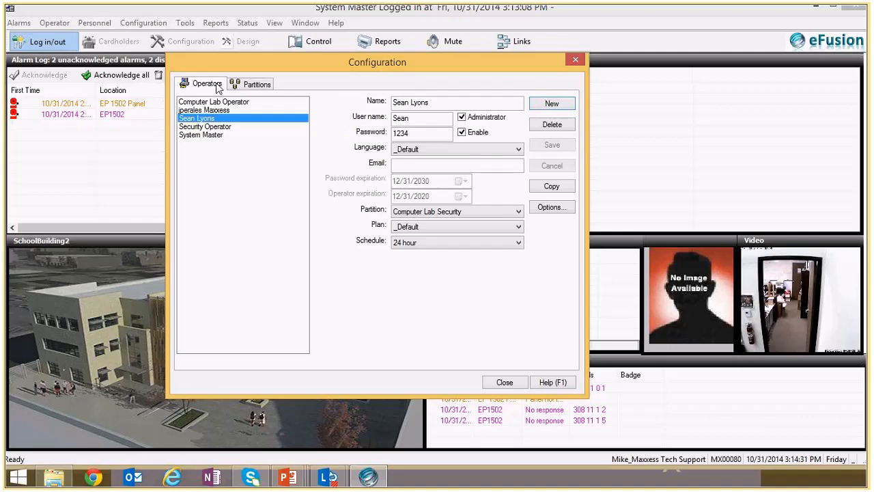
left_click(242, 88)
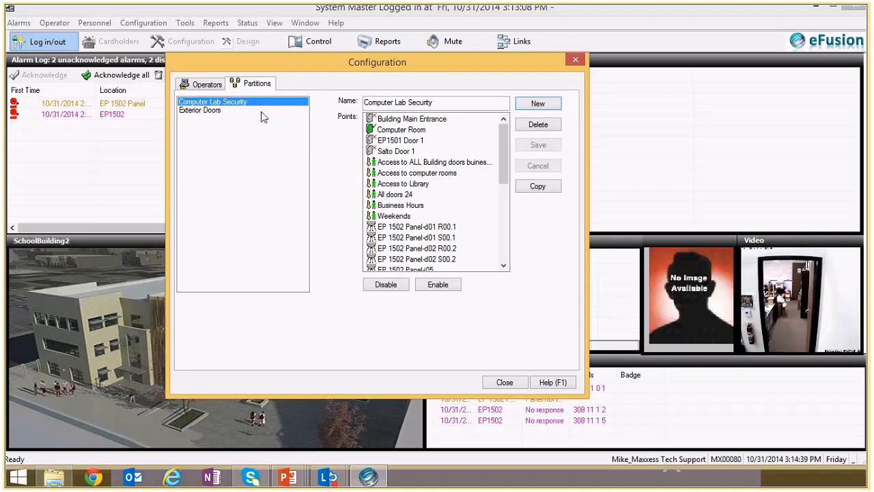
left_click(538, 191)
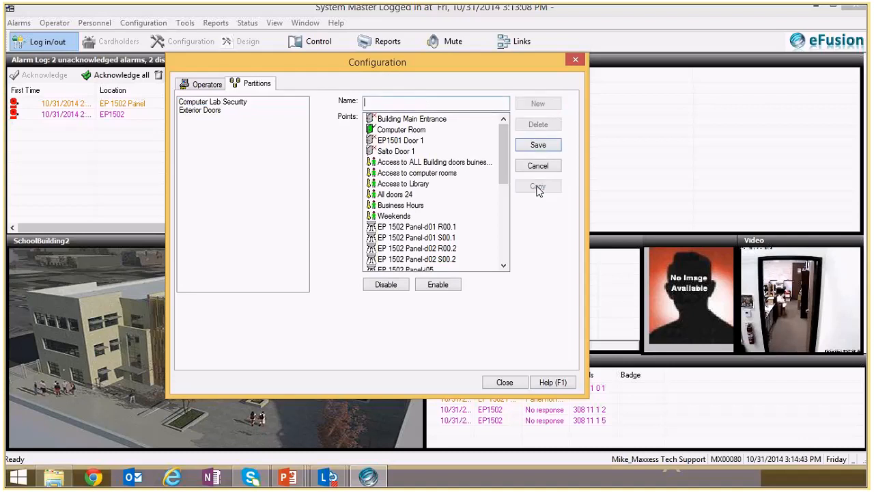
type("New Partion")
left_click(532, 148)
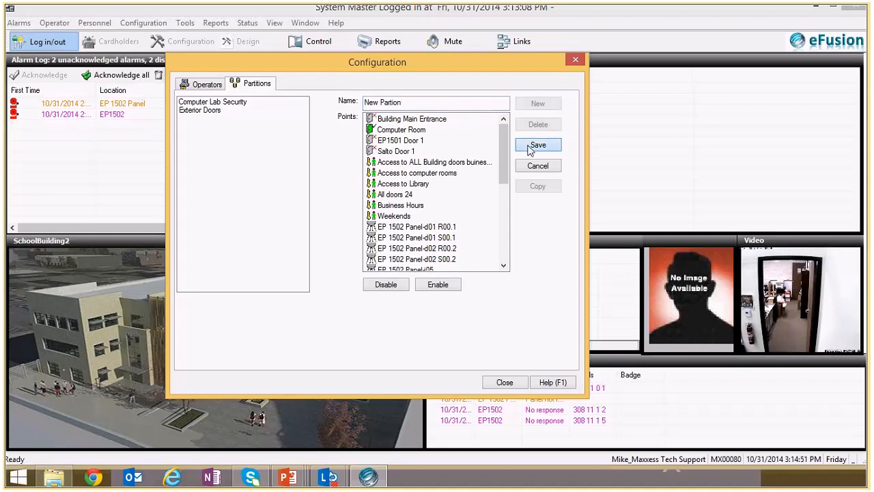
left_click(394, 102)
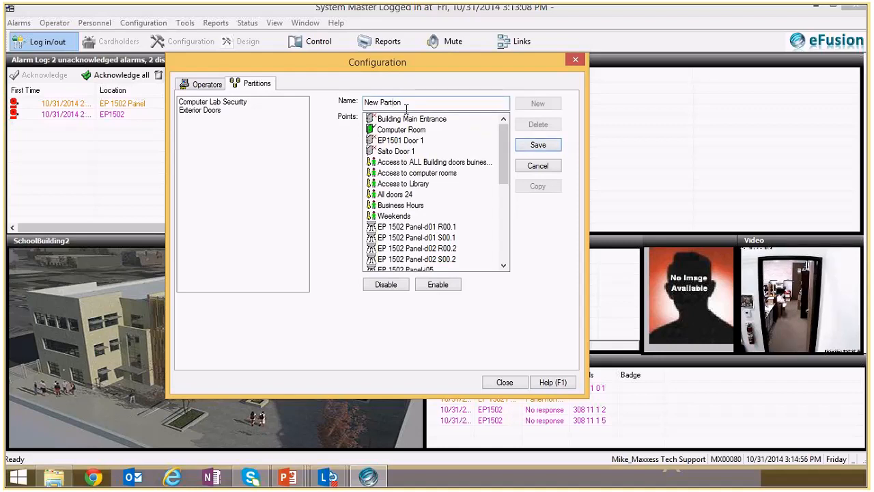
type("ti")
left_click(538, 145)
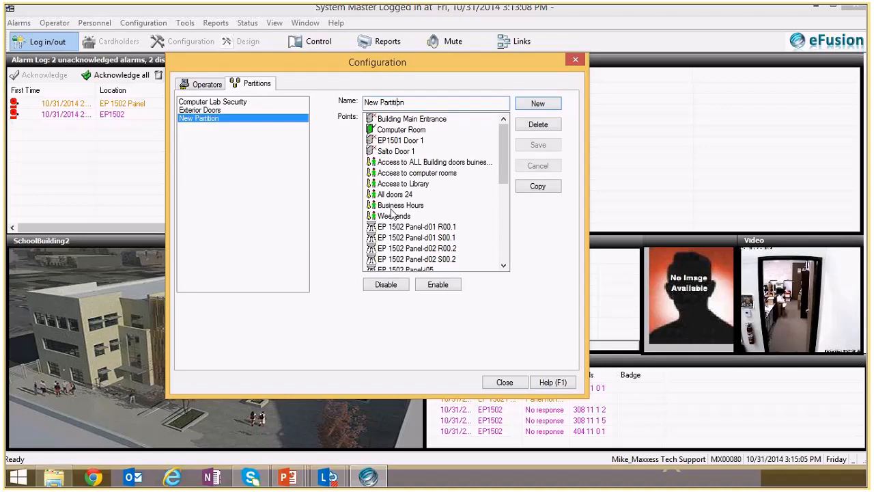
- Enable the sensors EP 1502 Panel-d02 S00.2, EP 1502 Panel-i05 and EP 1502 Panel-i06 in New Partition and save it
left_click_drag(507, 167, 501, 217)
left_click(376, 176)
left_click(379, 164)
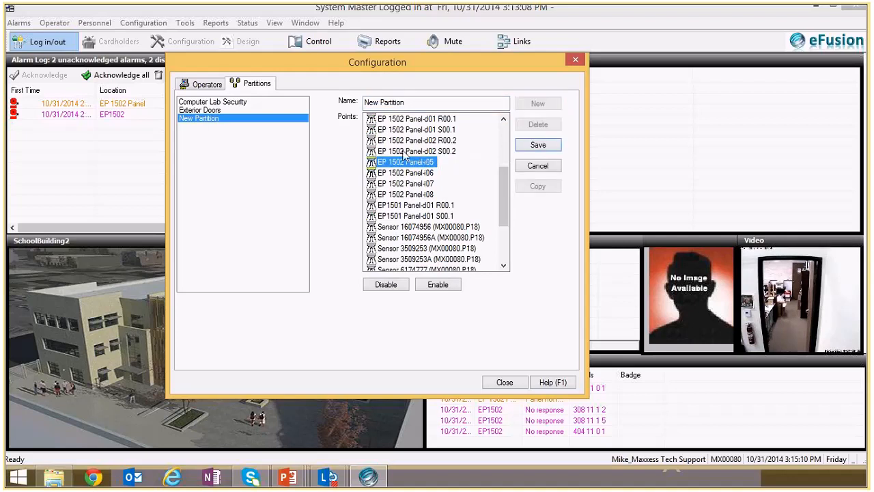
left_click(538, 145)
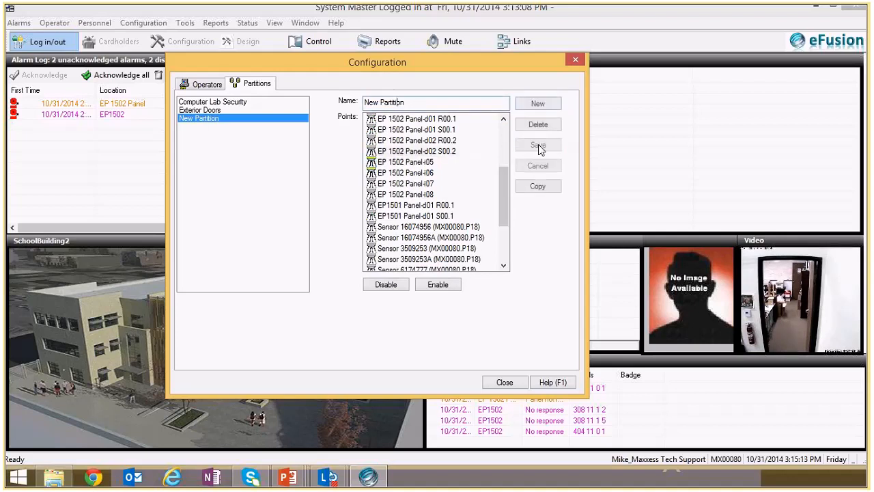
- Assign New Partition to the operator currently assigned to Computer Lab Security, save the change and close the configuration
left_click(210, 86)
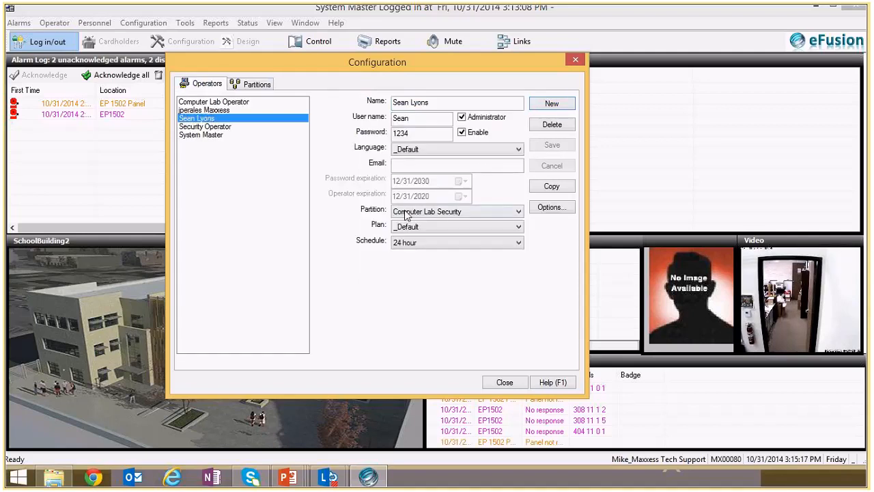
left_click(491, 216)
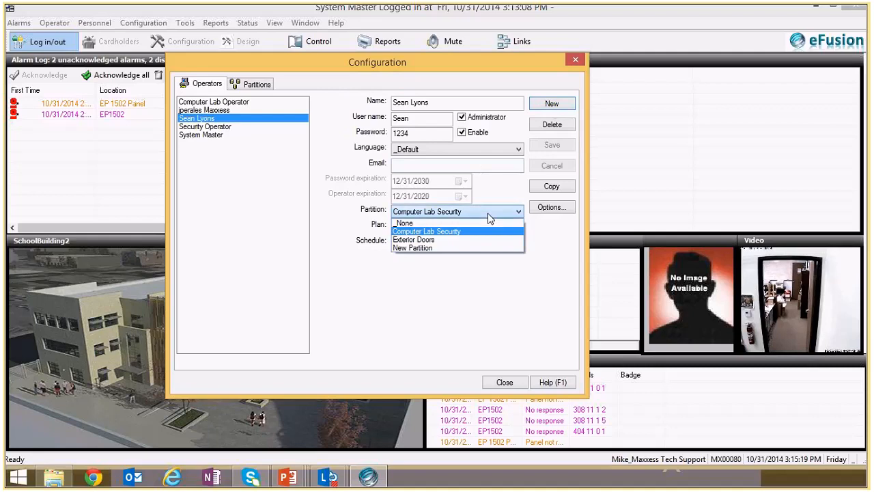
left_click(478, 248)
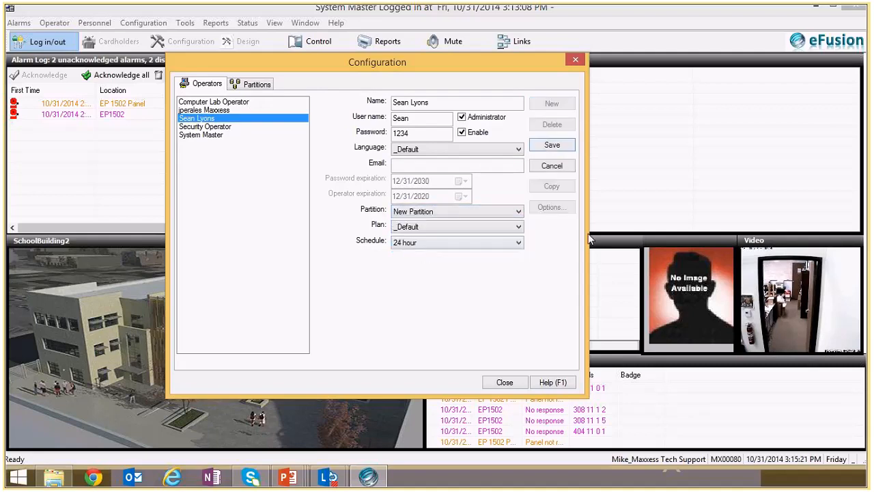
left_click(552, 146)
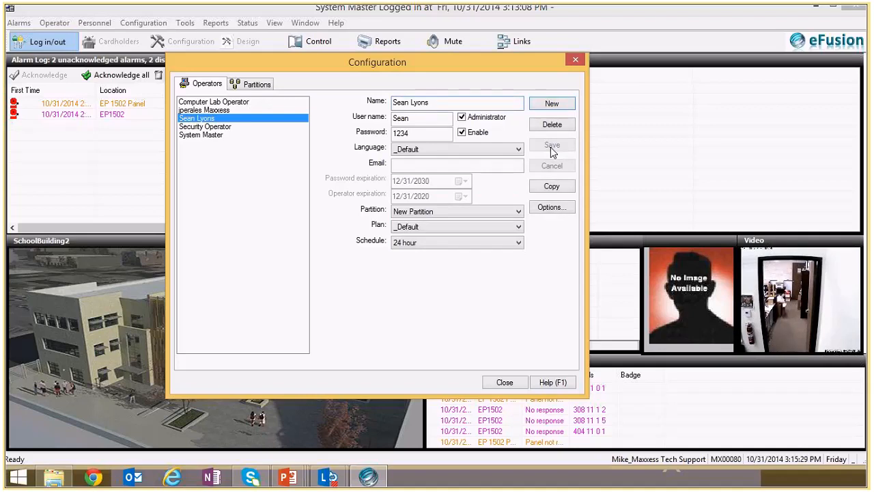
left_click(505, 383)
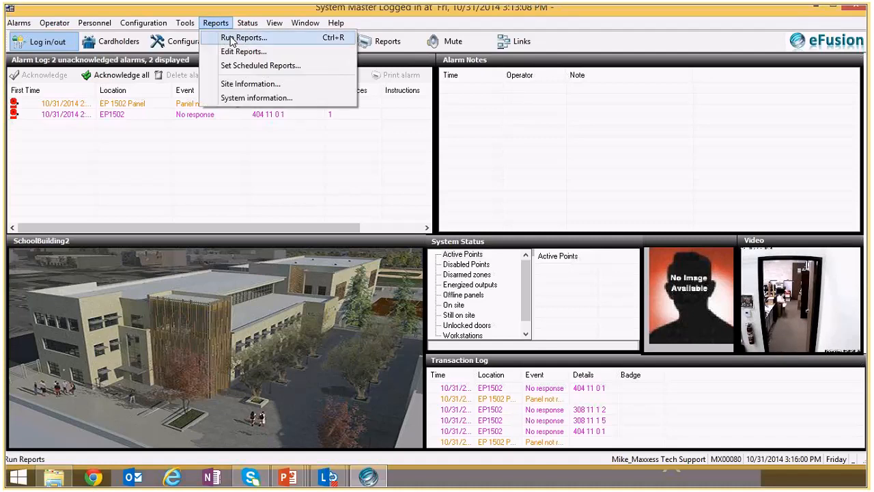
- Run the Partitions report, maximize it and widen its Name column to review each partition's doors, levels and sensors
left_click(232, 39)
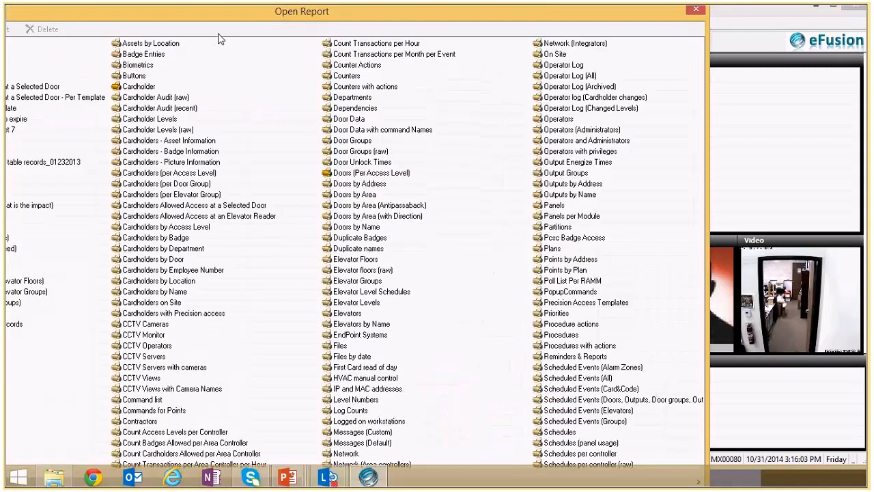
left_click_drag(220, 13, 332, 13)
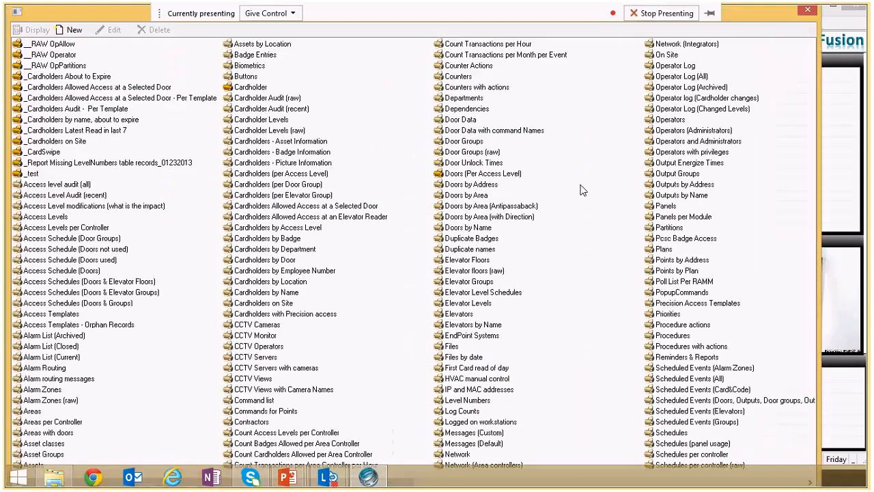
left_click(668, 229)
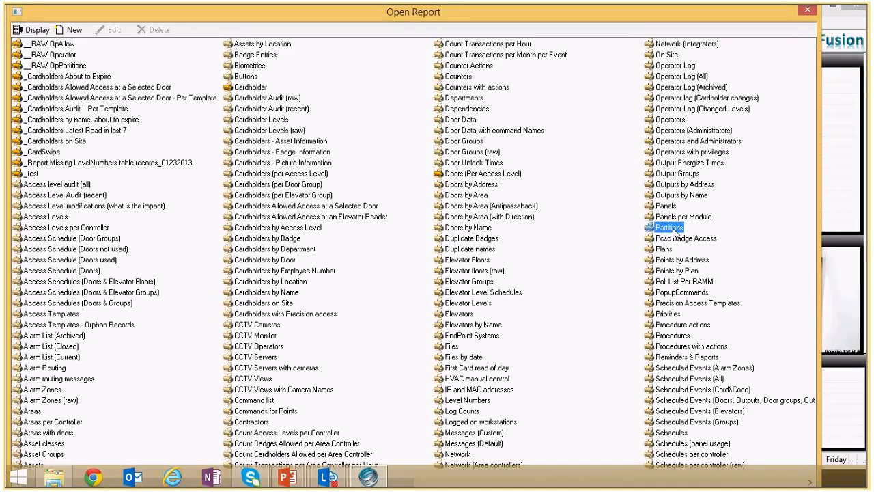
double_click(670, 230)
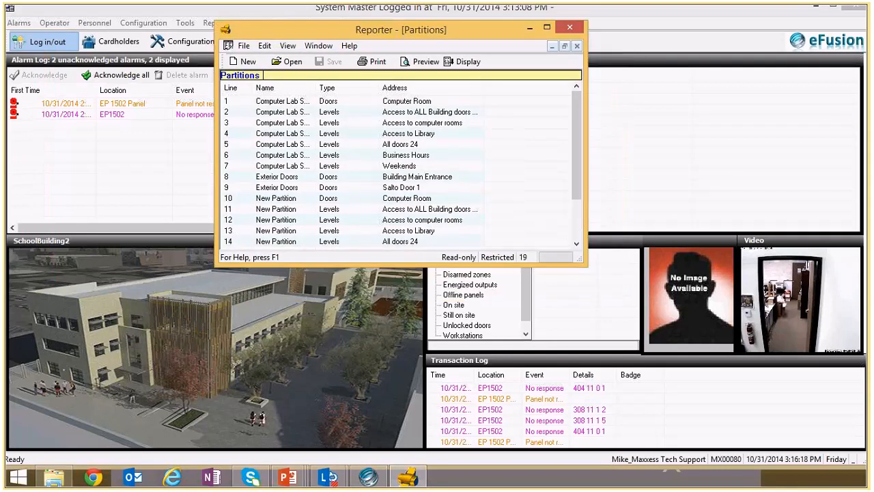
left_click(546, 27)
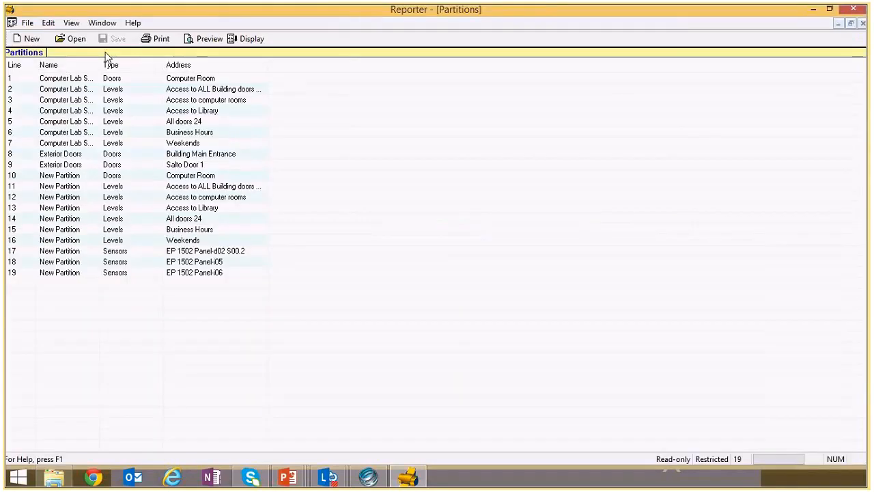
left_click_drag(102, 65, 149, 66)
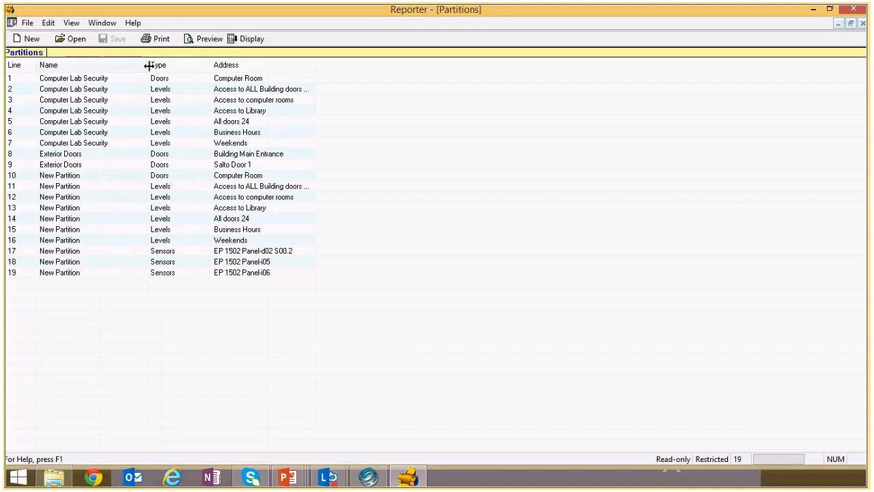
left_click(70, 82)
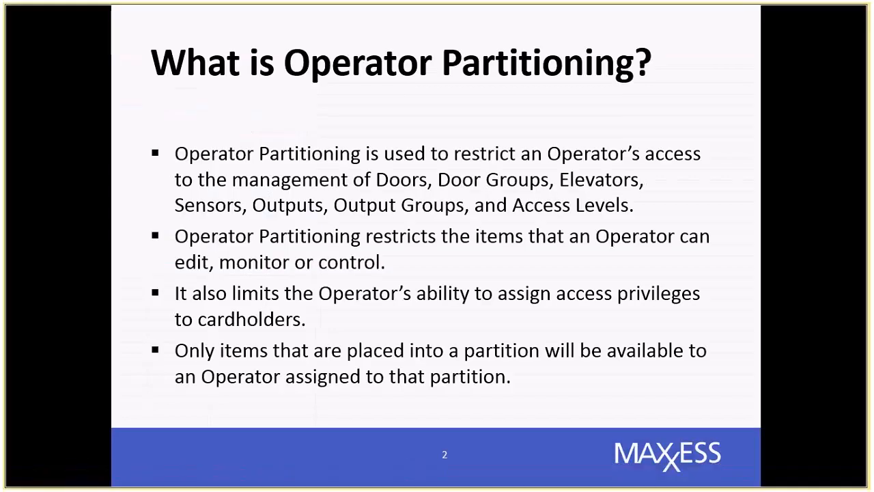
key("Right")
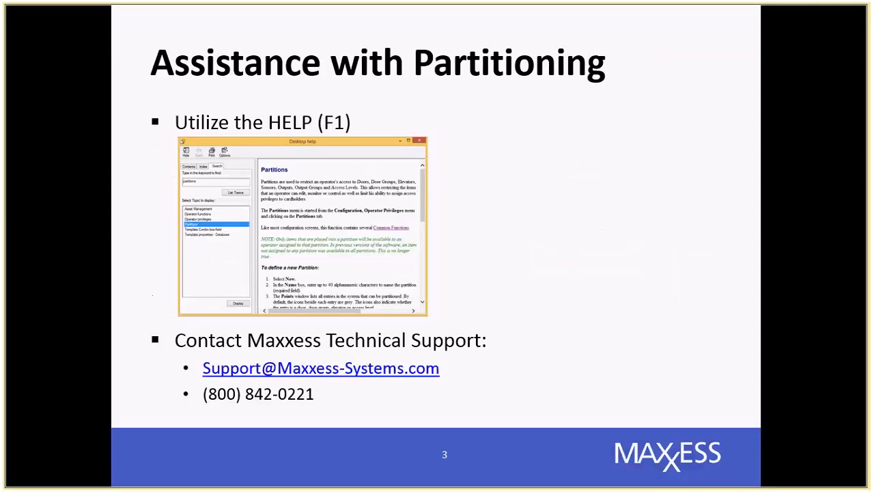